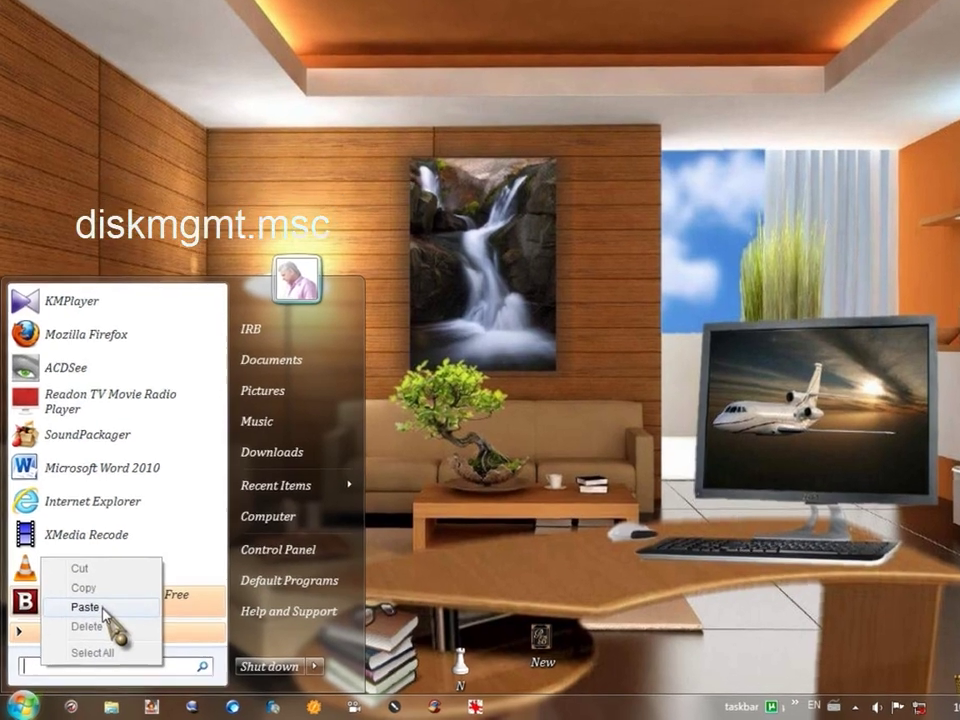
Open Disk Management by searching for diskmgmt.msc and maximize its window
left_click(104, 607)
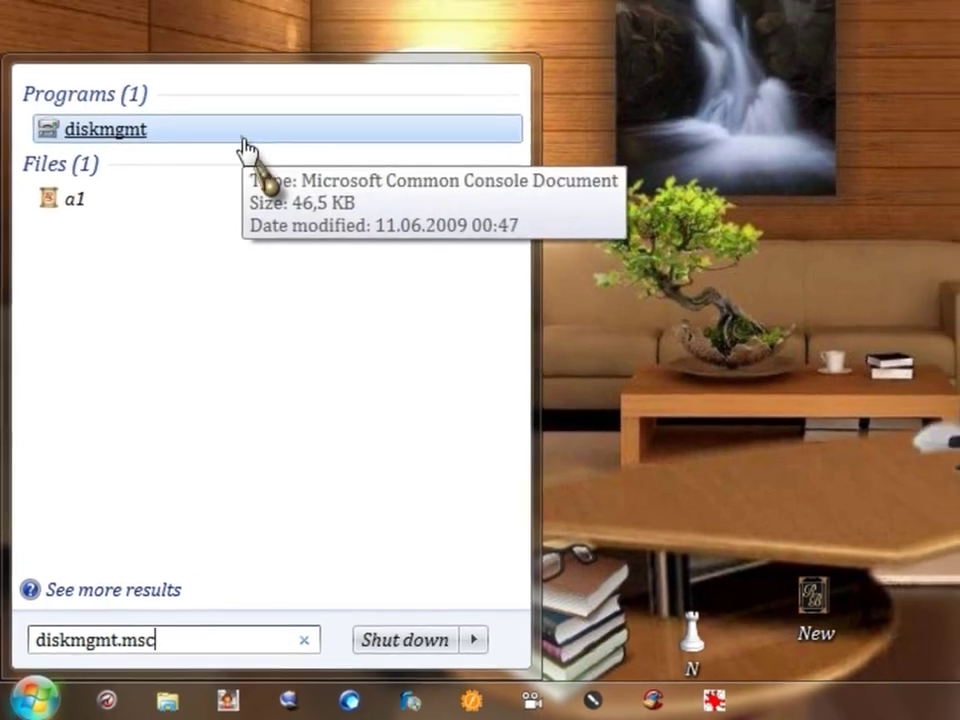
left_click(258, 112)
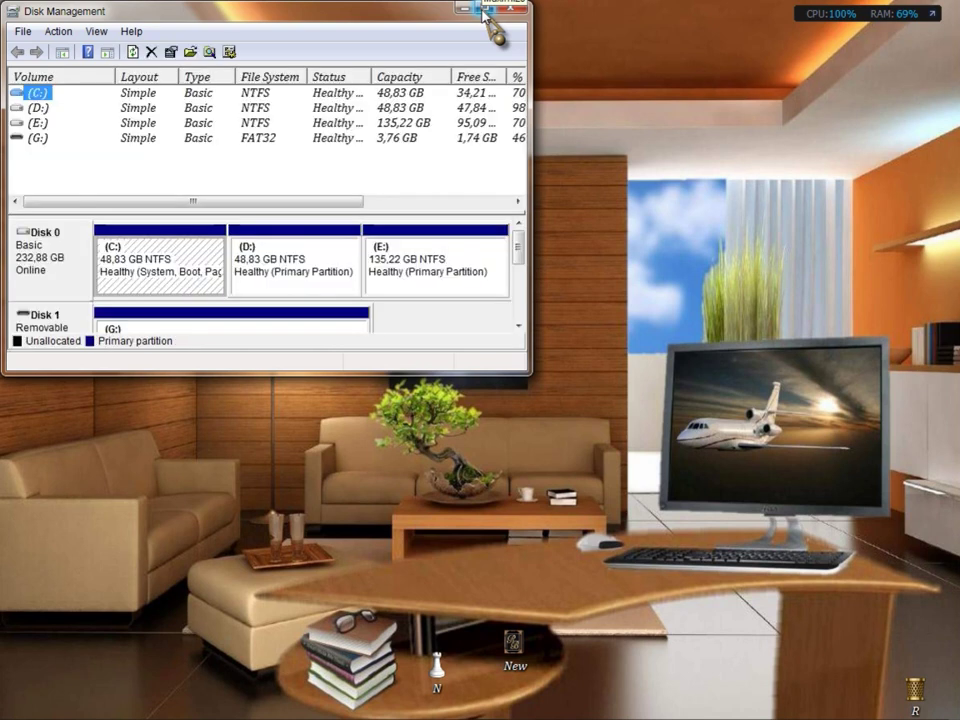
left_click(488, 9)
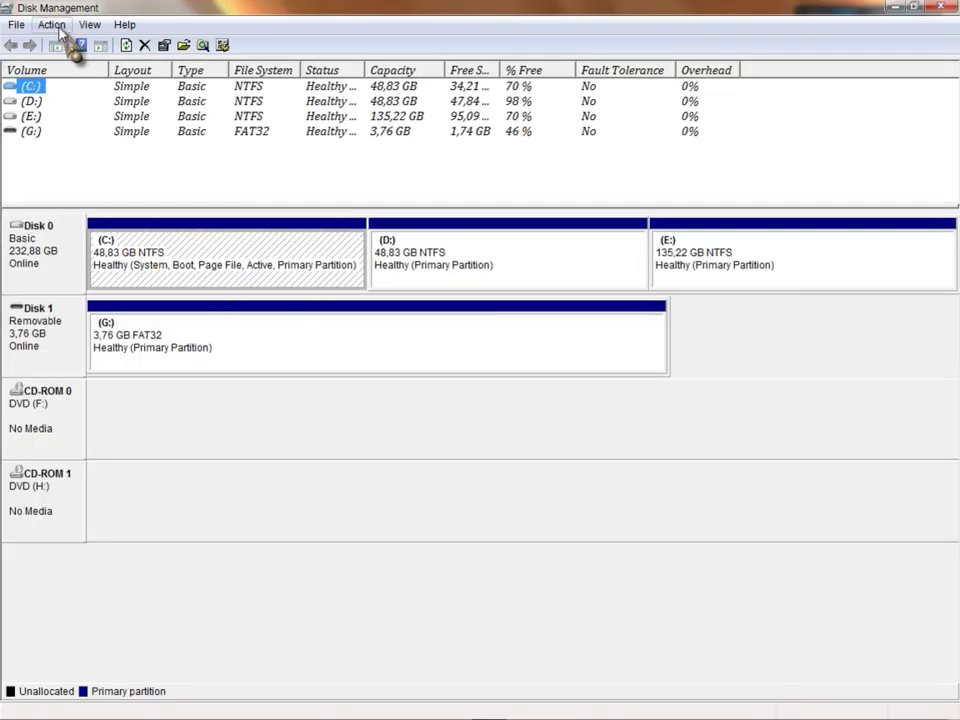
Start creating a virtual hard disk and set its file location to E:\A12.vhd
left_click(54, 25)
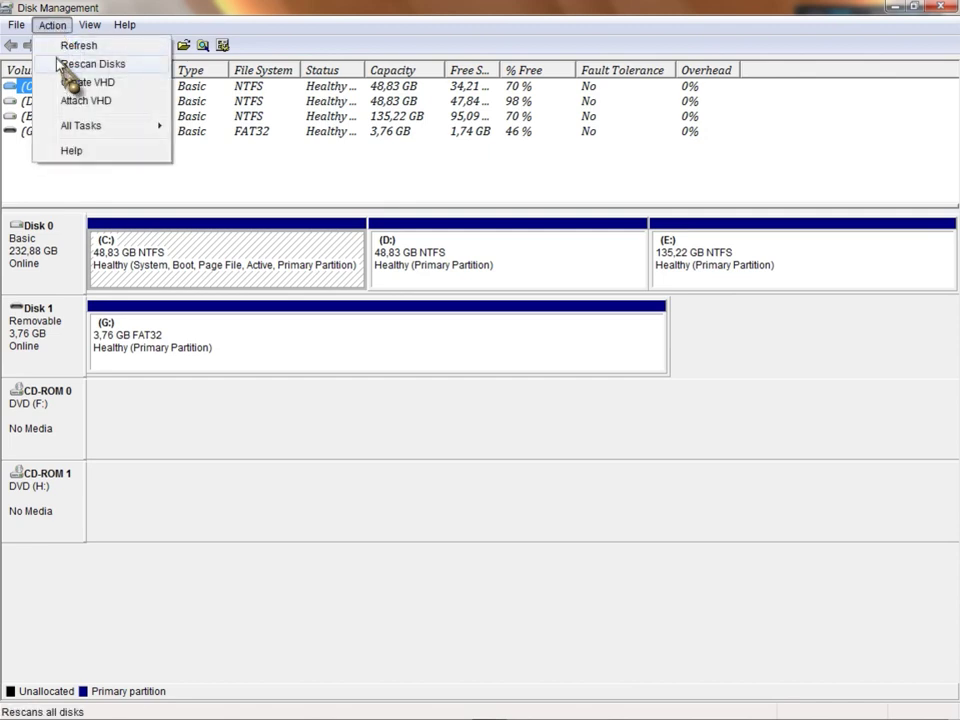
left_click(57, 86)
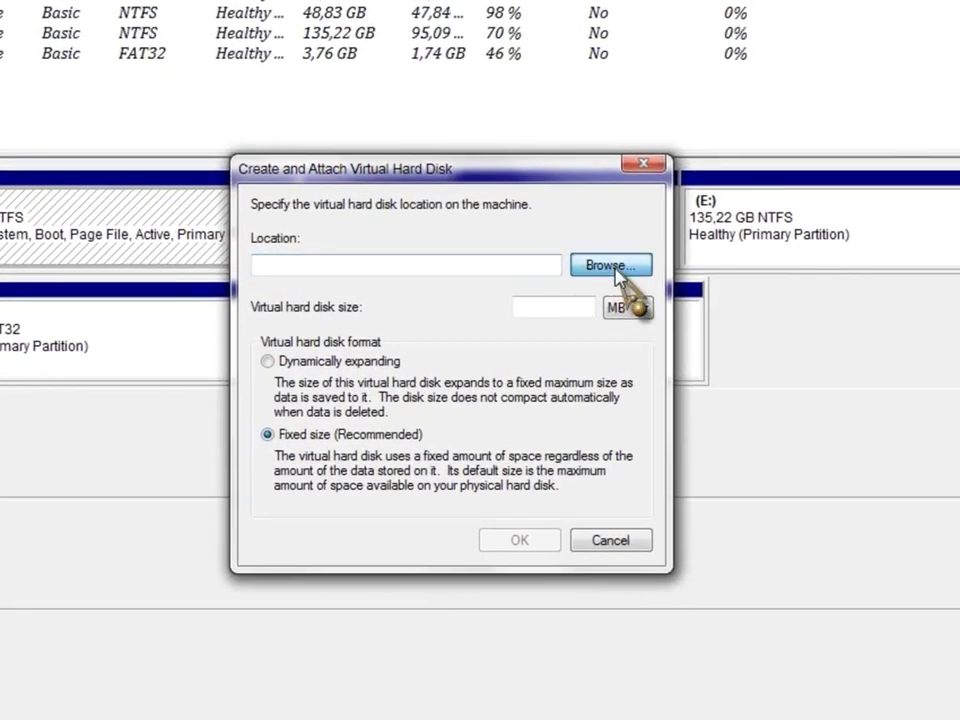
left_click(612, 266)
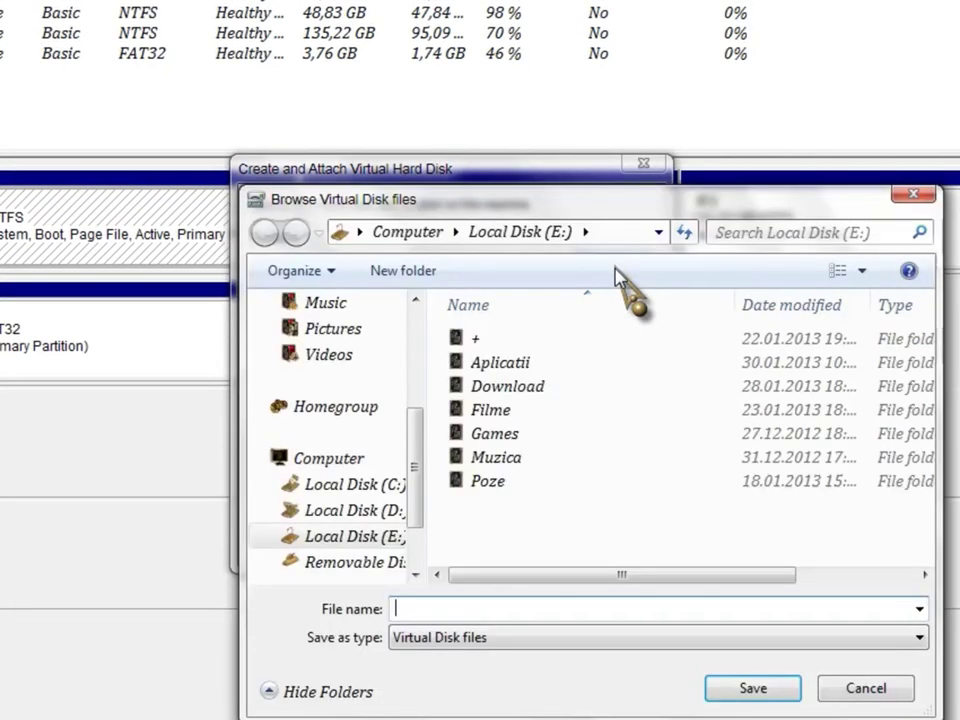
left_click(352, 540)
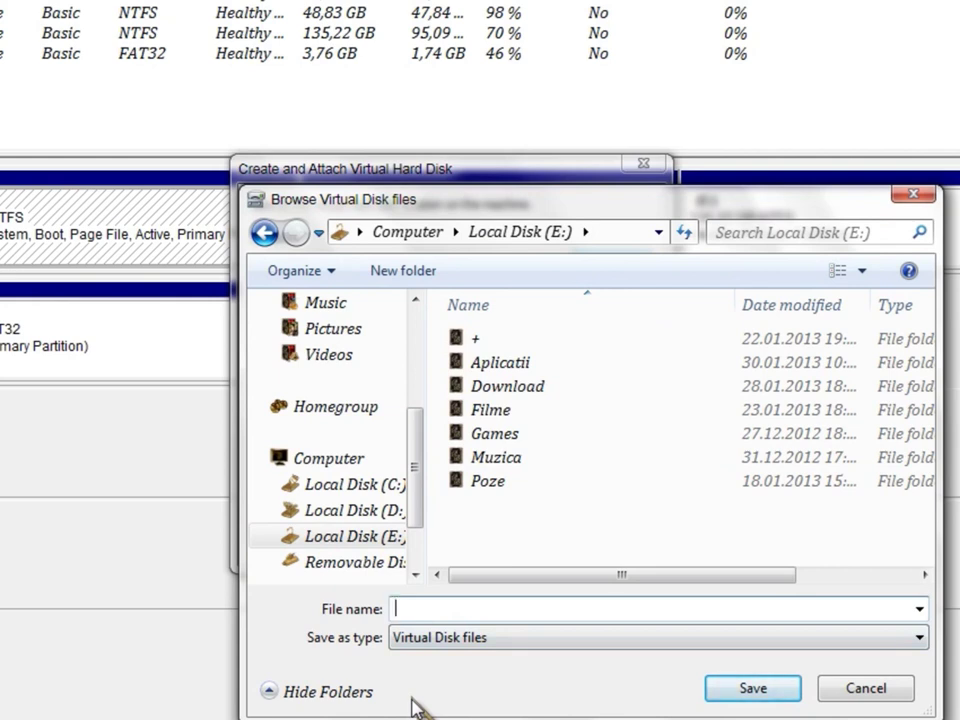
type("A")
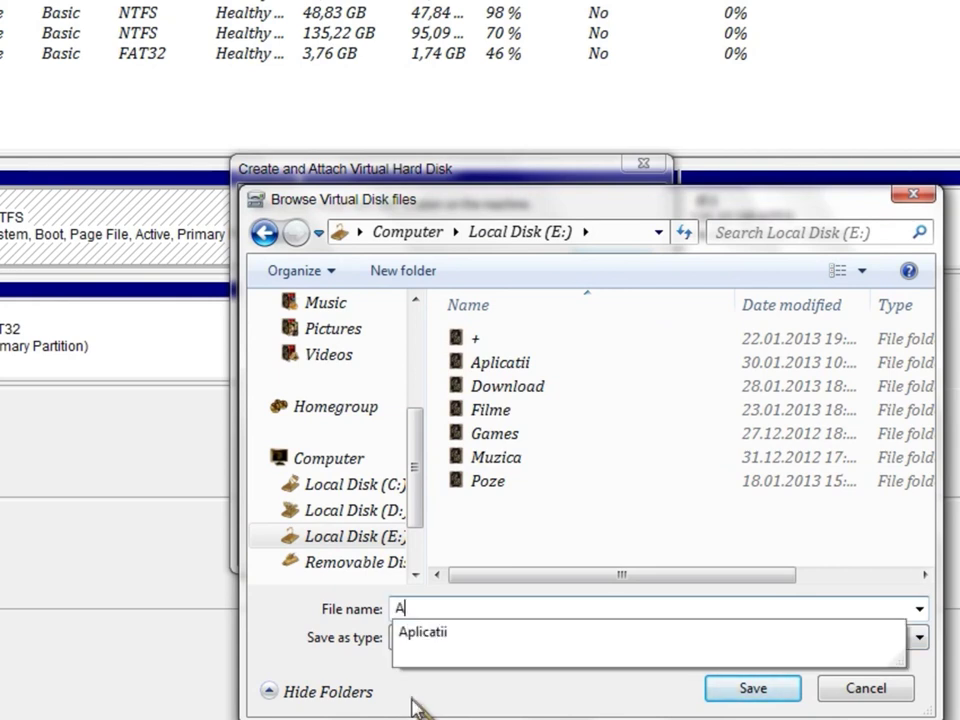
type("12")
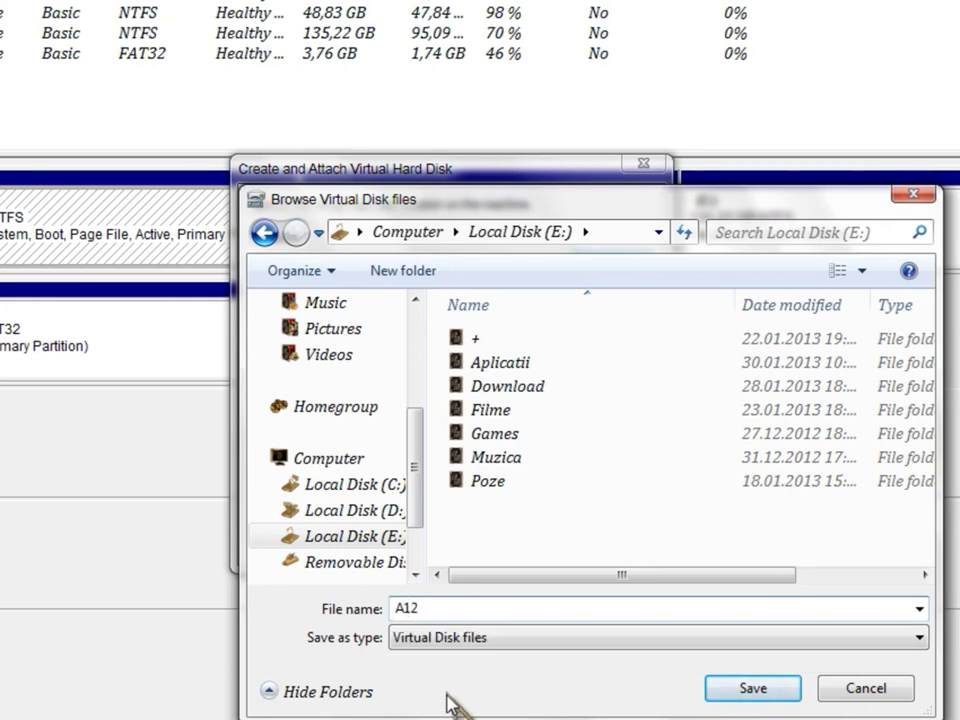
left_click(752, 688)
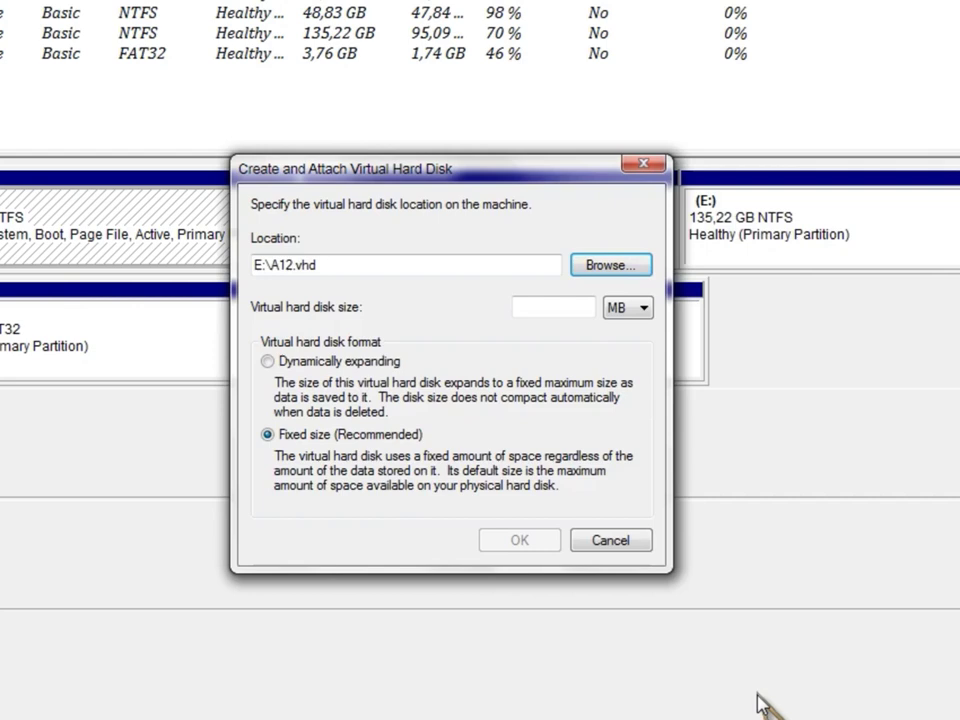
Set the virtual hard disk size to 2000 MB and create it in the fixed size format
left_click(641, 310)
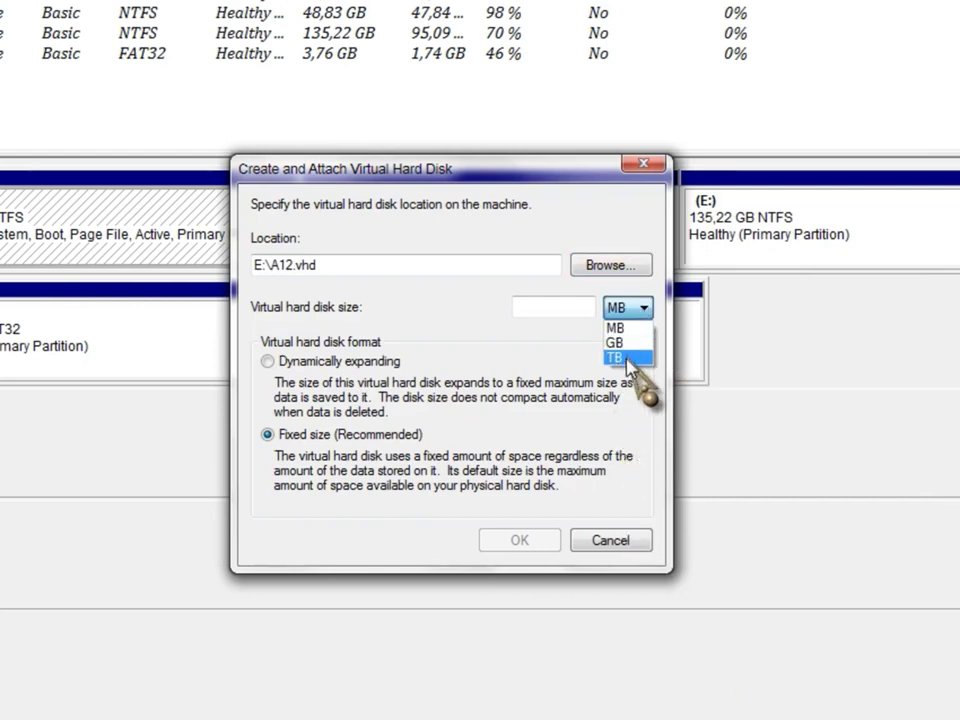
left_click(631, 330)
left_click(539, 309)
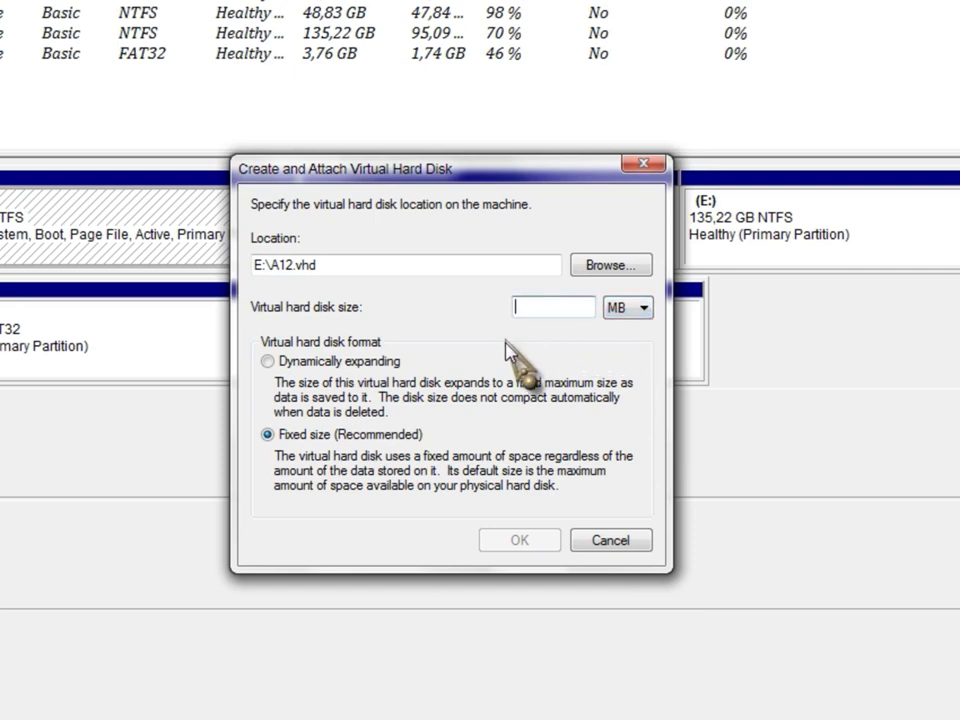
type("2000")
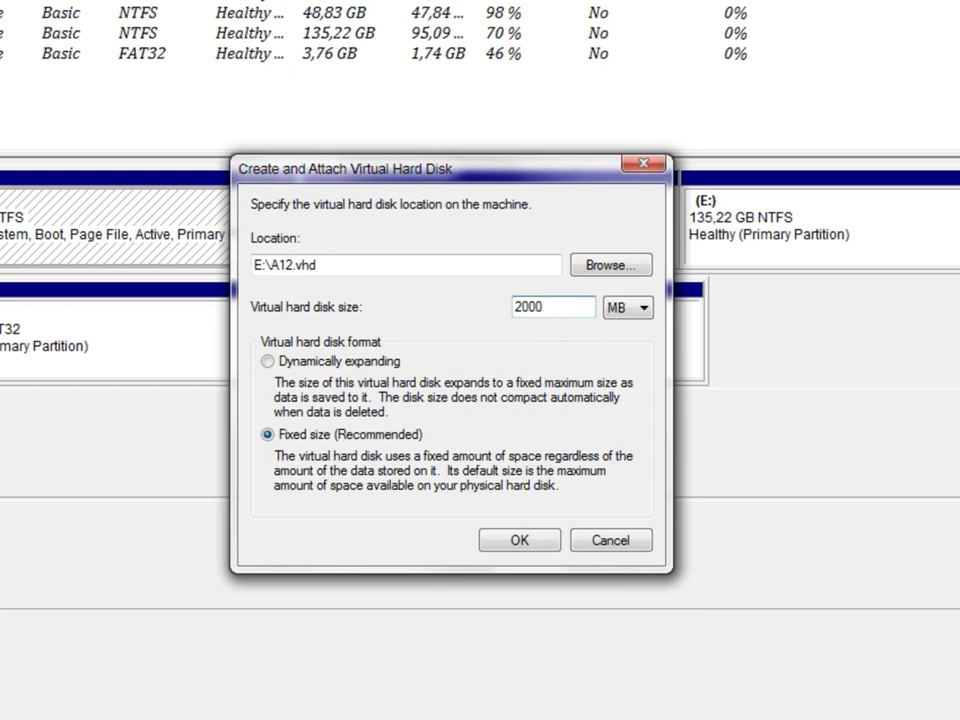
left_click(519, 540)
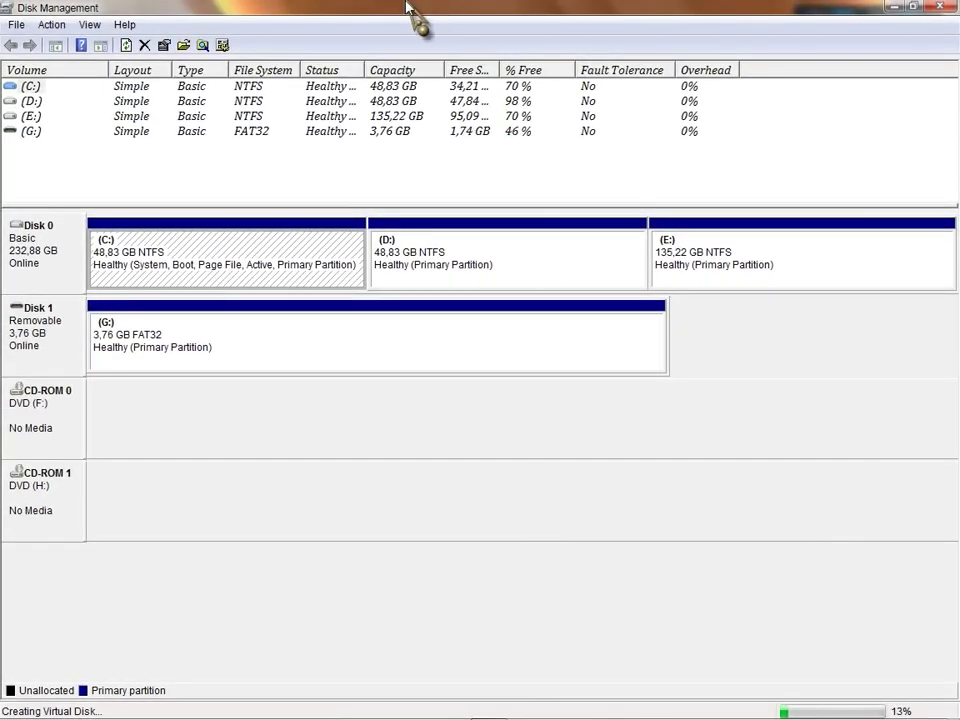
Check drive E: for the A12.vhd file, then return to the maximized Disk Management window
left_click(912, 8)
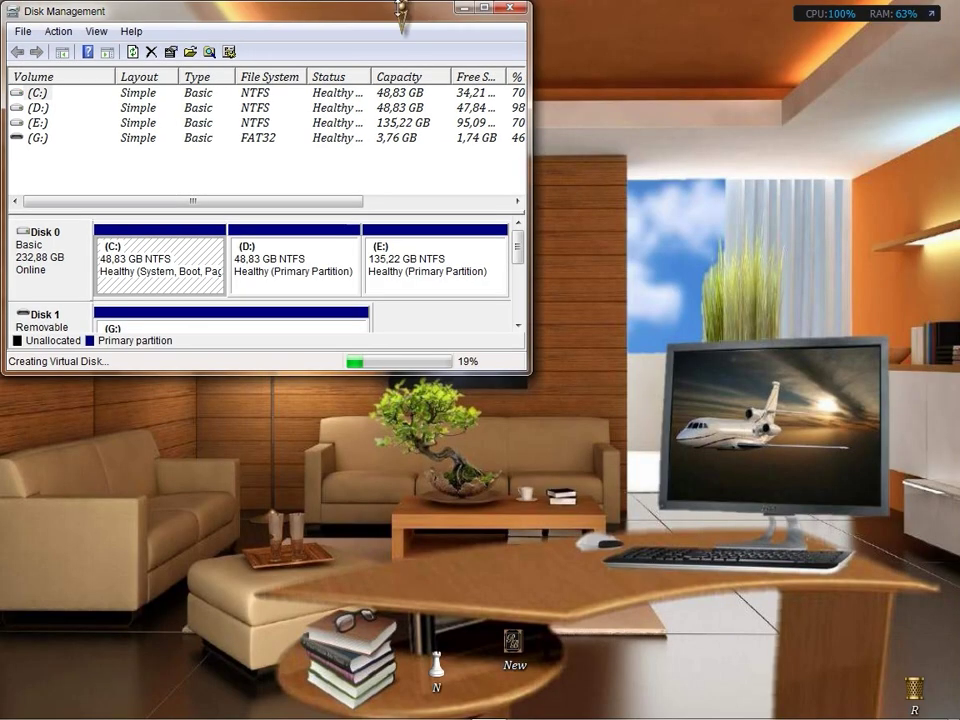
left_click_drag(392, 15, 391, 55)
mouse_move(398, 12)
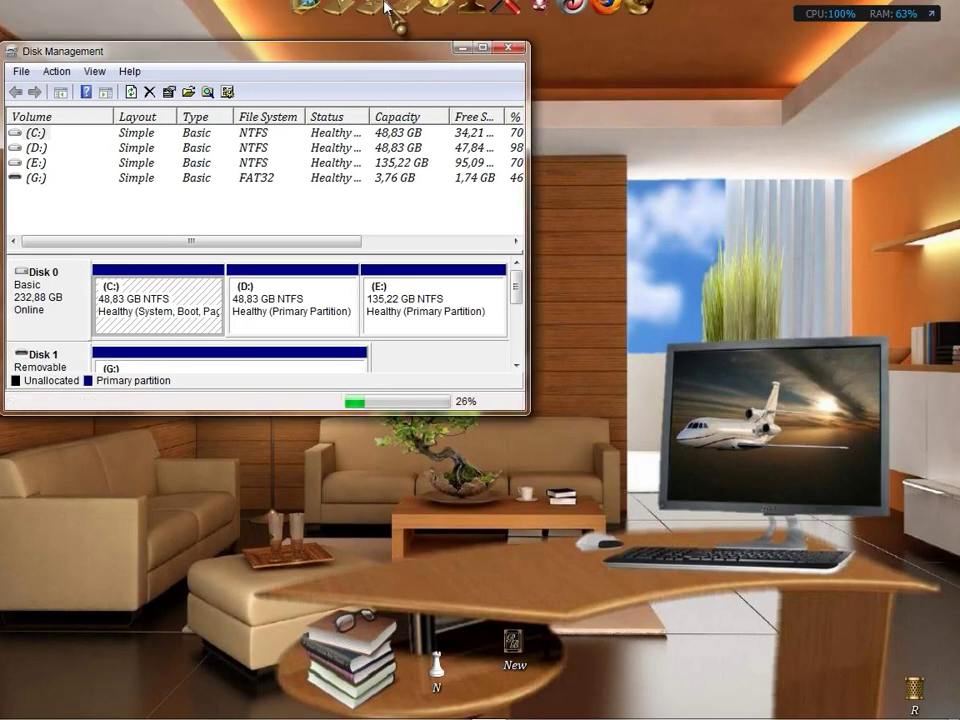
left_click(401, 27)
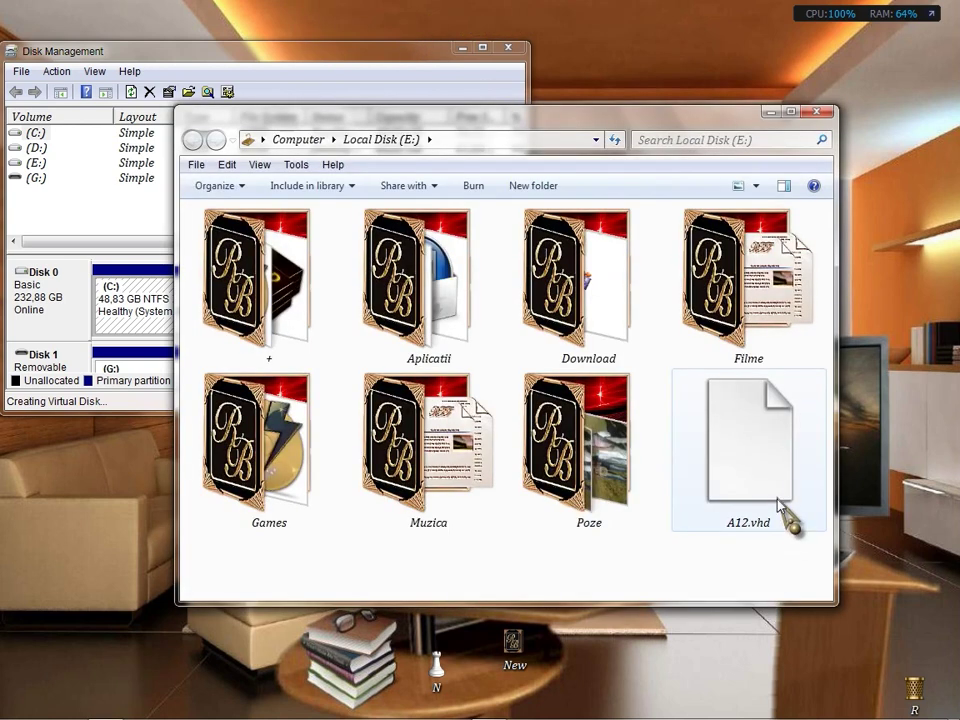
mouse_move(779, 500)
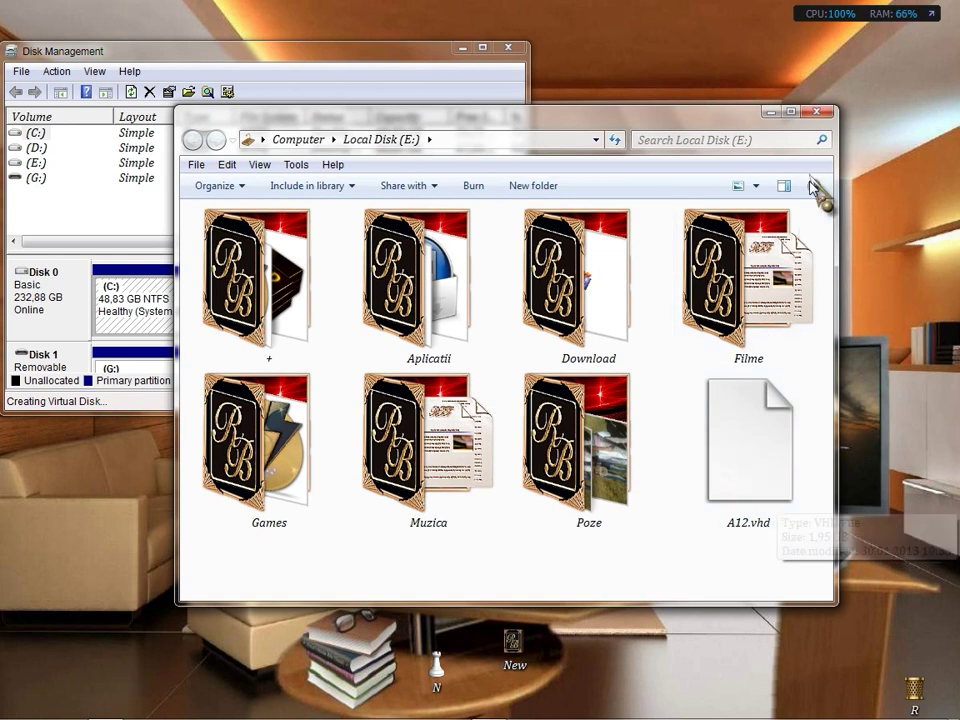
left_click(818, 113)
left_click(482, 47)
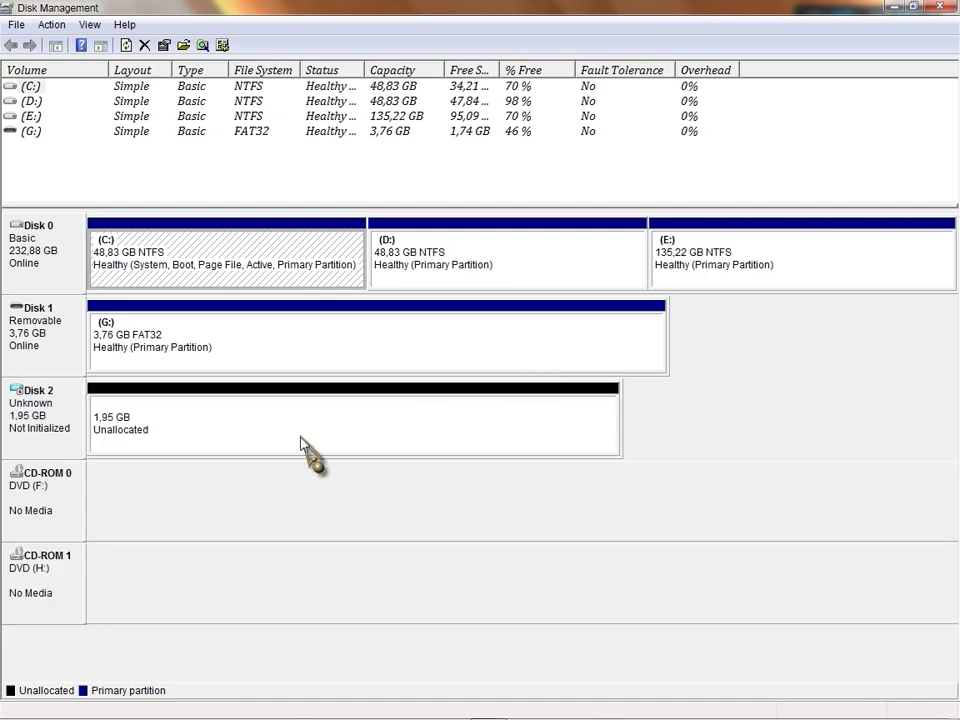
Examine which volume options are available for the unallocated space on Disk 2
right_click(168, 428)
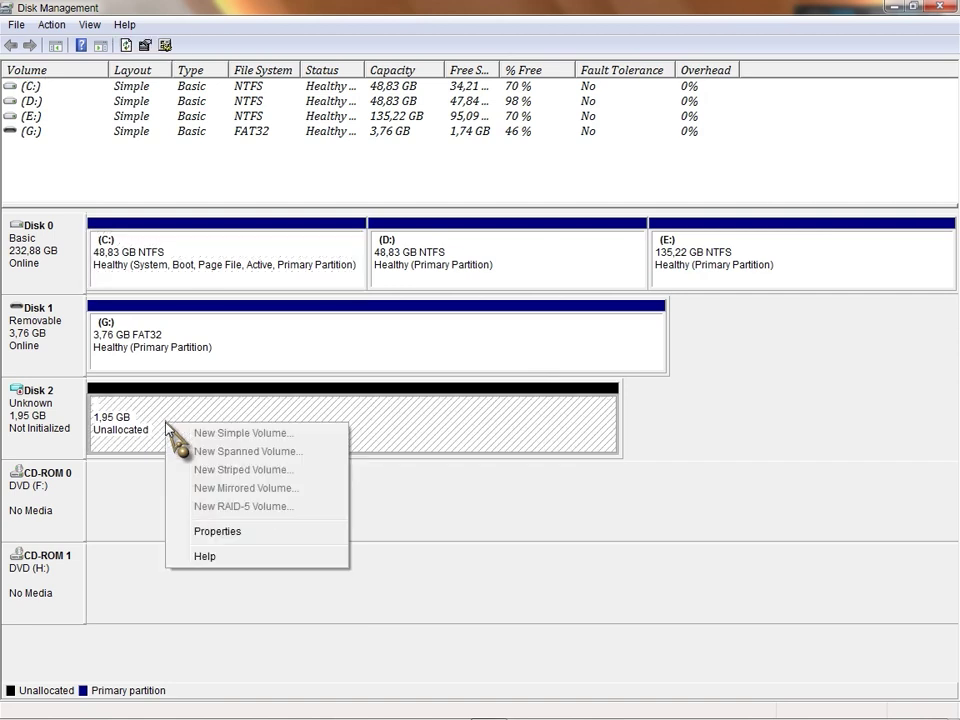
left_click(58, 418)
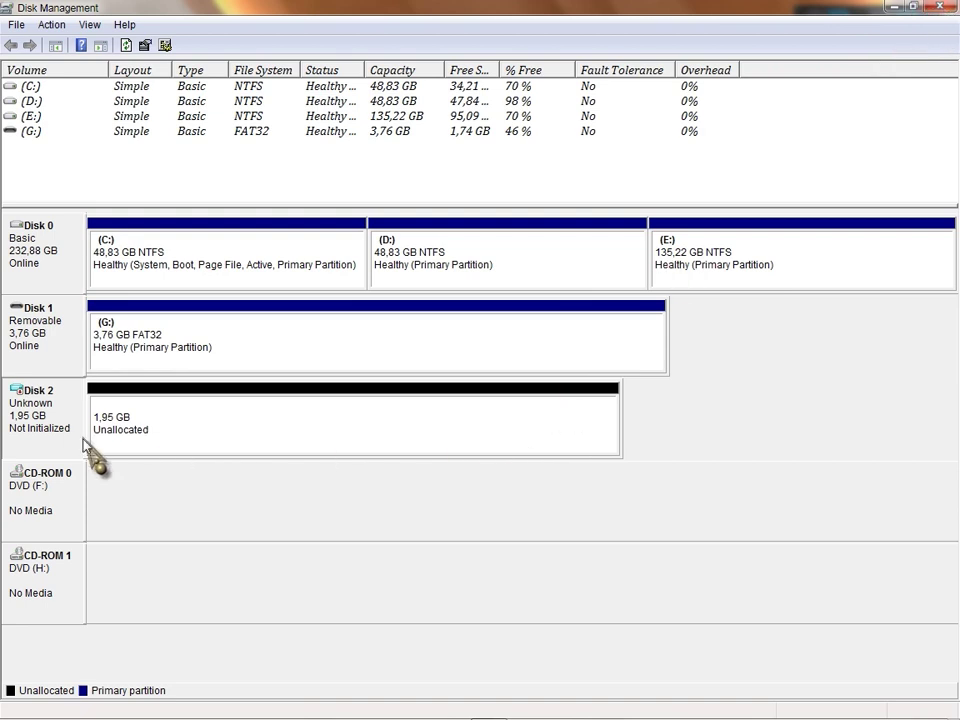
Restart Disk Management through diskmgmt.msc and initialize Disk 2 with the MBR (Master Boot Record) partition style
left_click(941, 9)
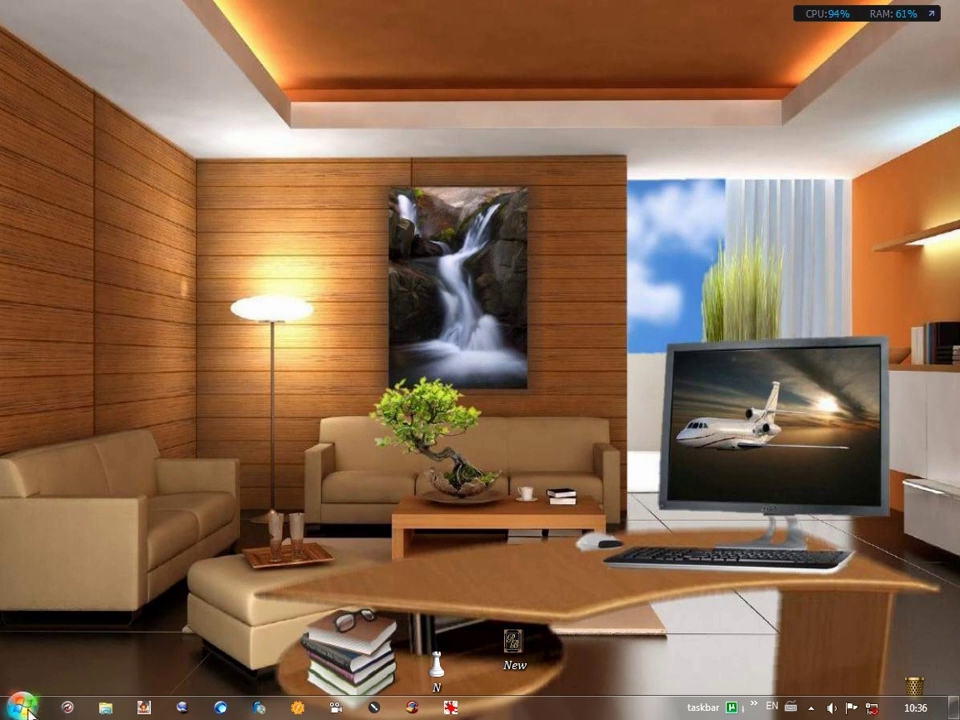
left_click(29, 708)
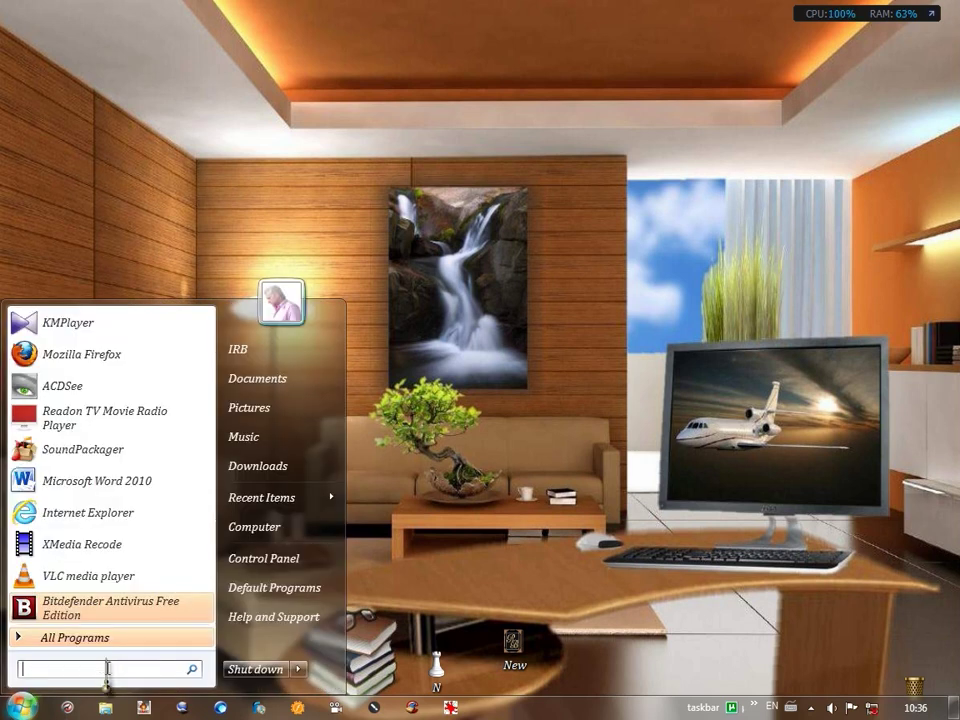
right_click(106, 672)
left_click(150, 611)
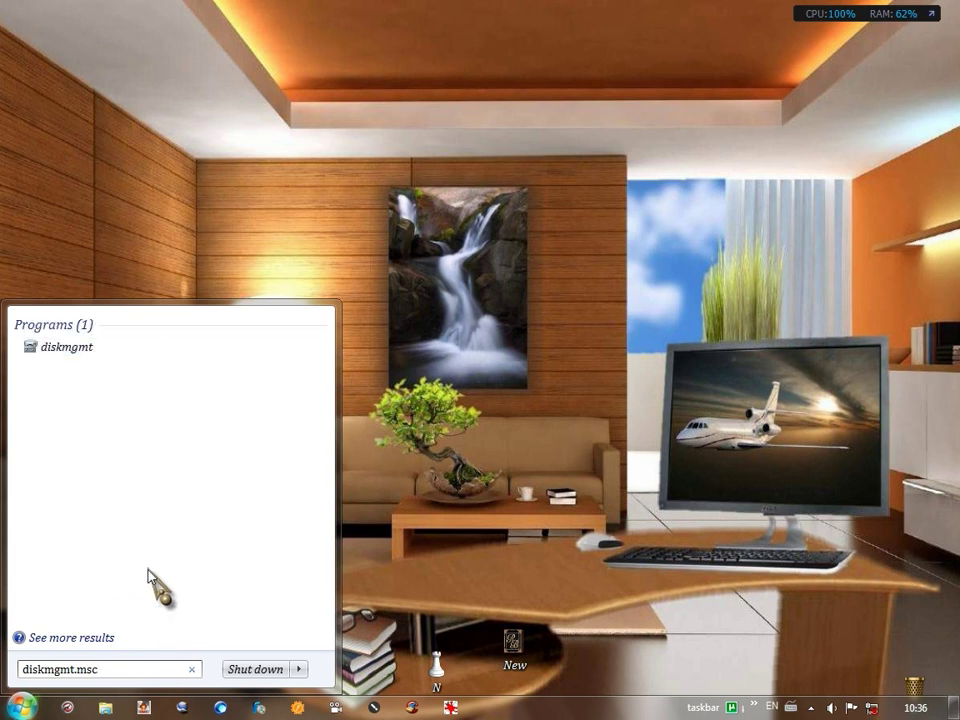
left_click(158, 350)
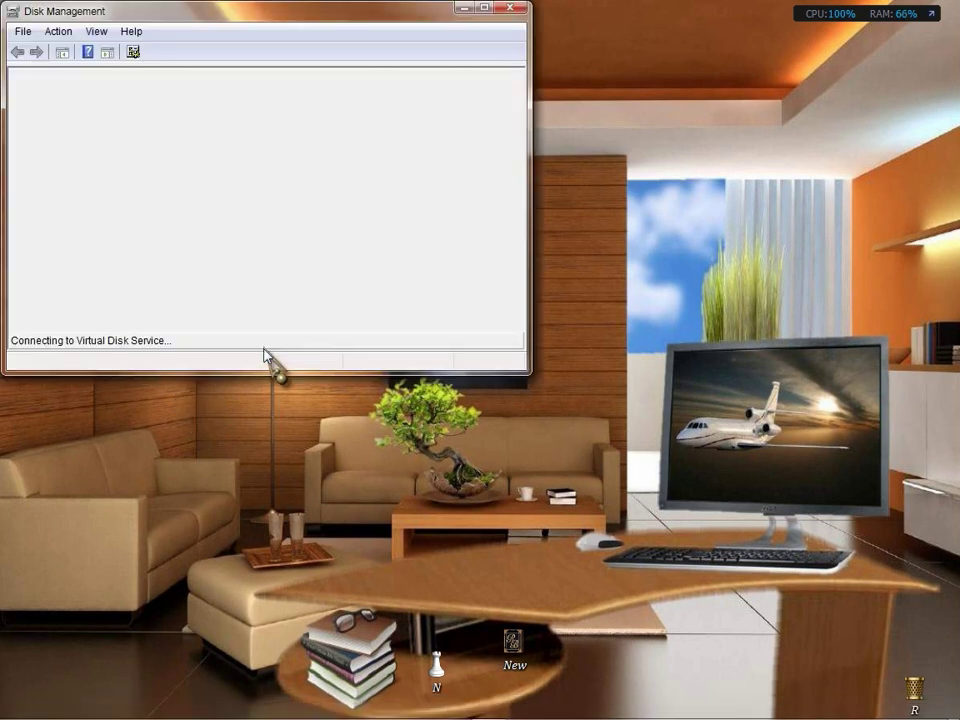
left_click(485, 9)
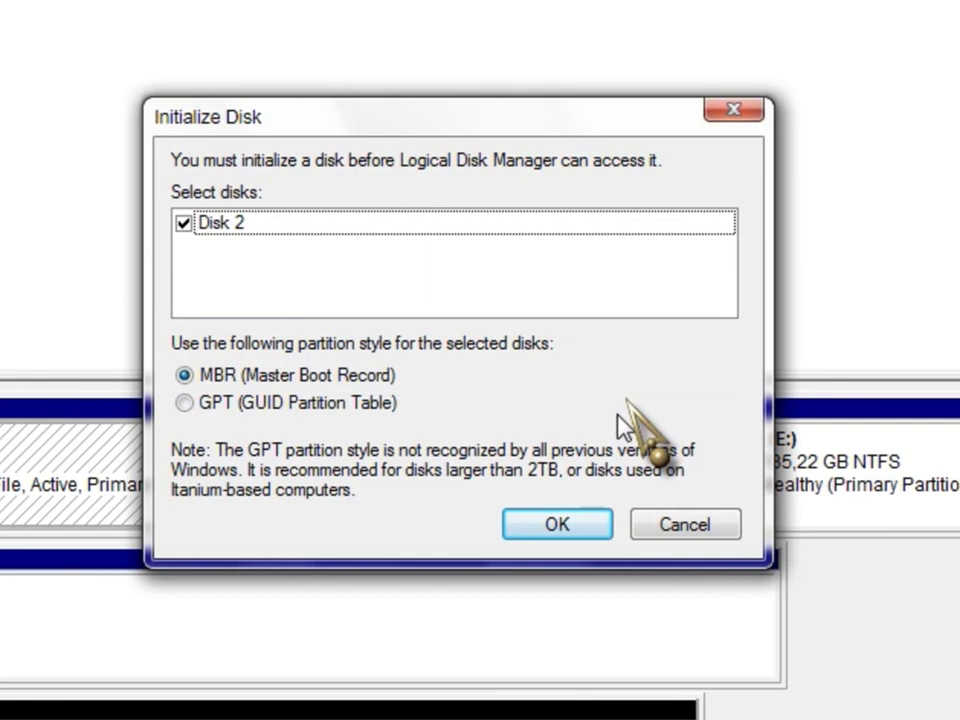
left_click(560, 525)
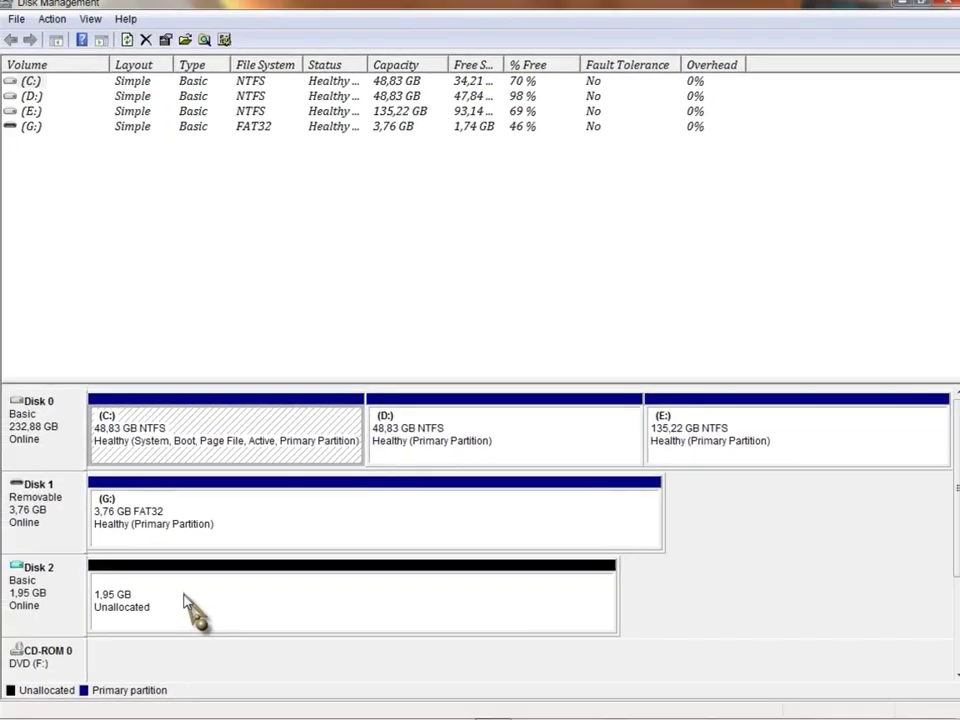
Start a new simple volume in the unallocated space of Disk 2, with a volume size of 1997 MB
right_click(184, 600)
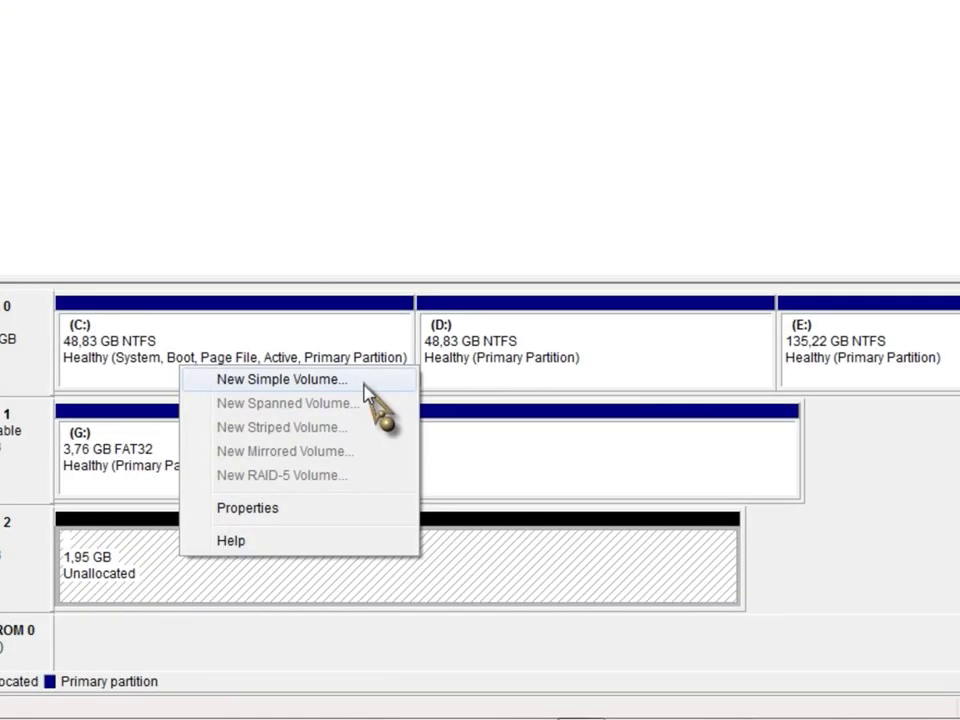
left_click(365, 390)
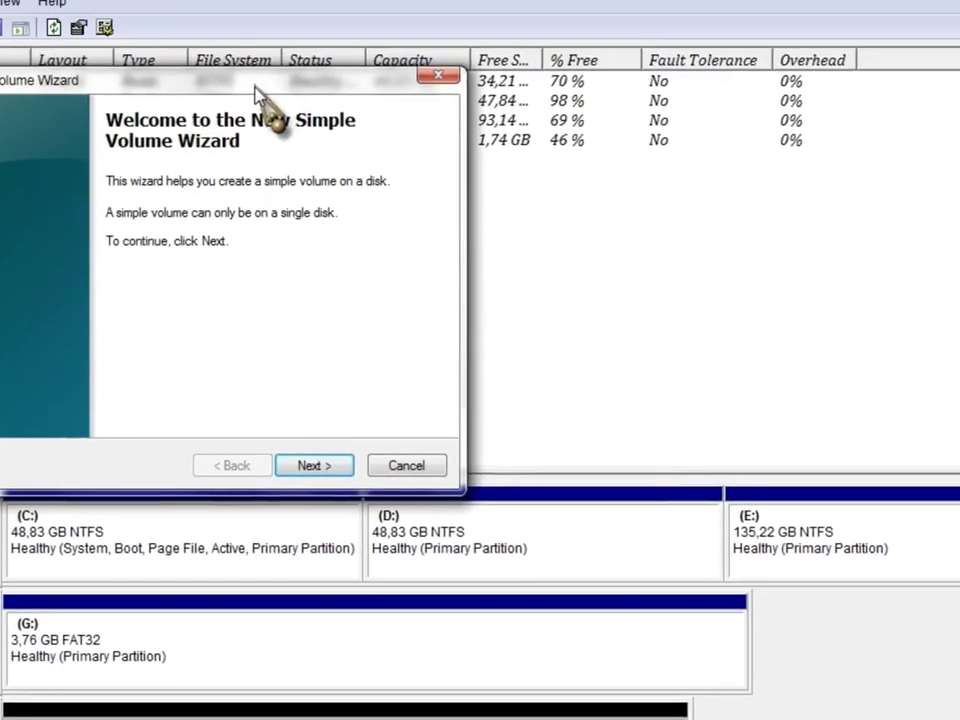
left_click_drag(251, 86, 516, 118)
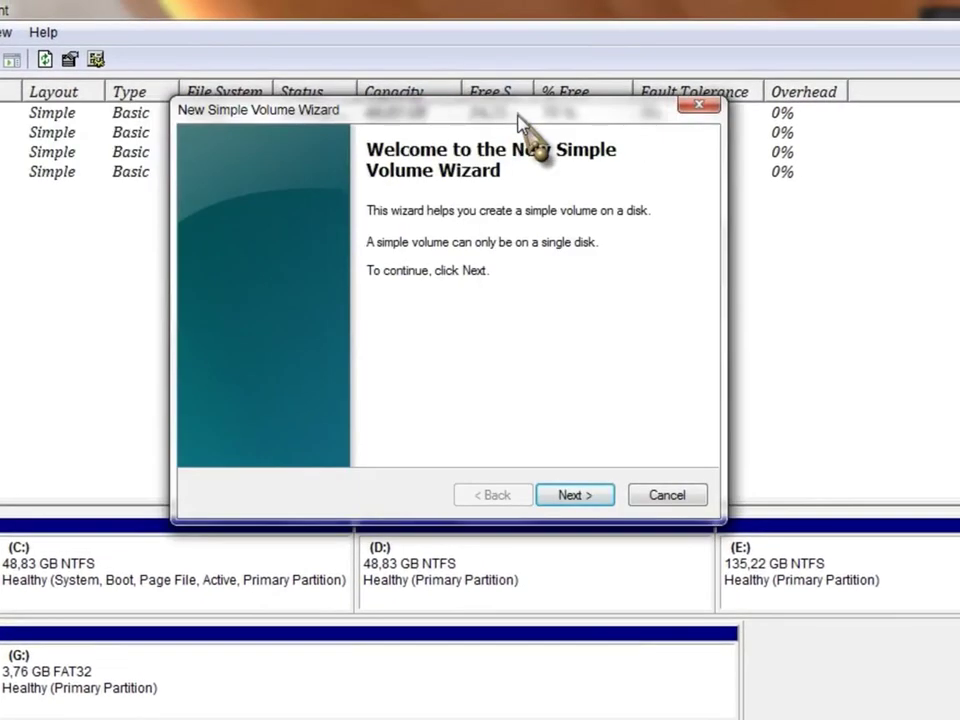
left_click(574, 494)
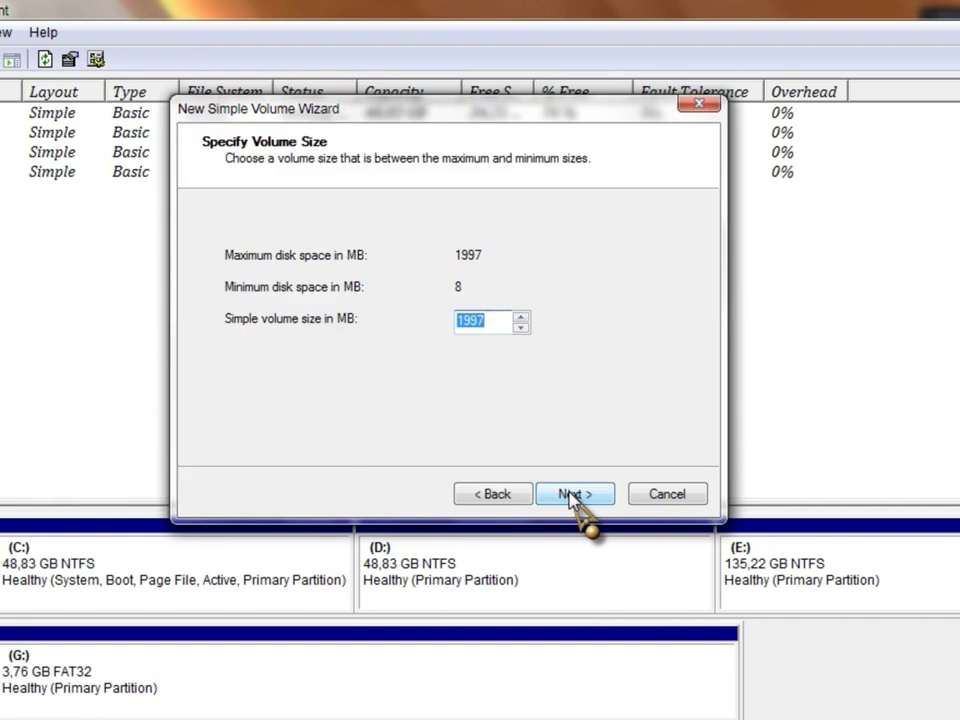
left_click(570, 496)
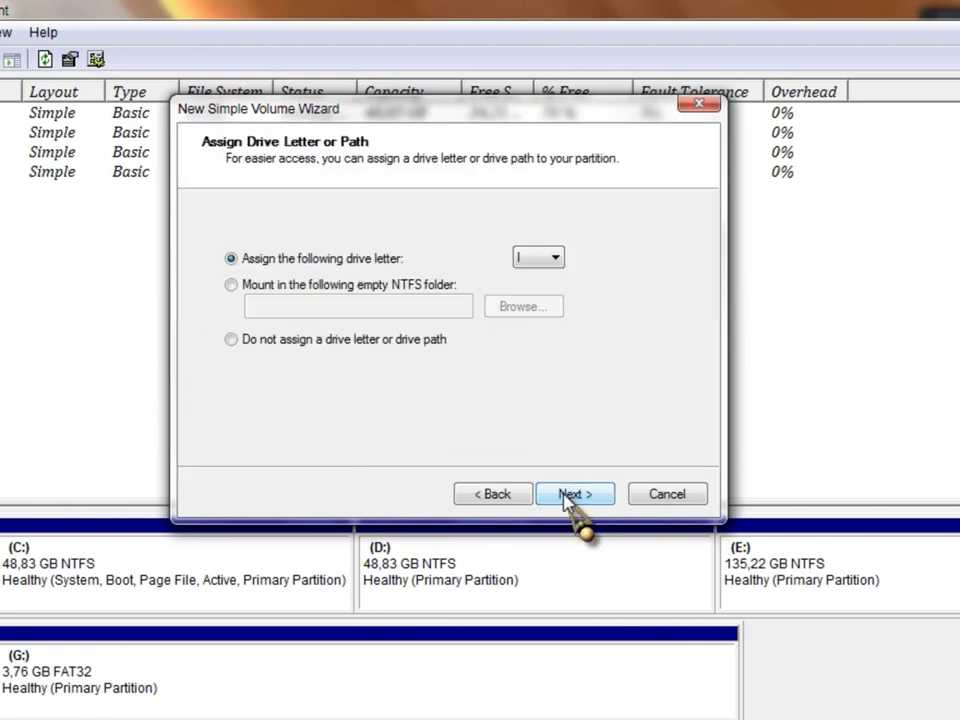
Assign drive letter X to the new simple volume and continue to the format settings
left_click(556, 258)
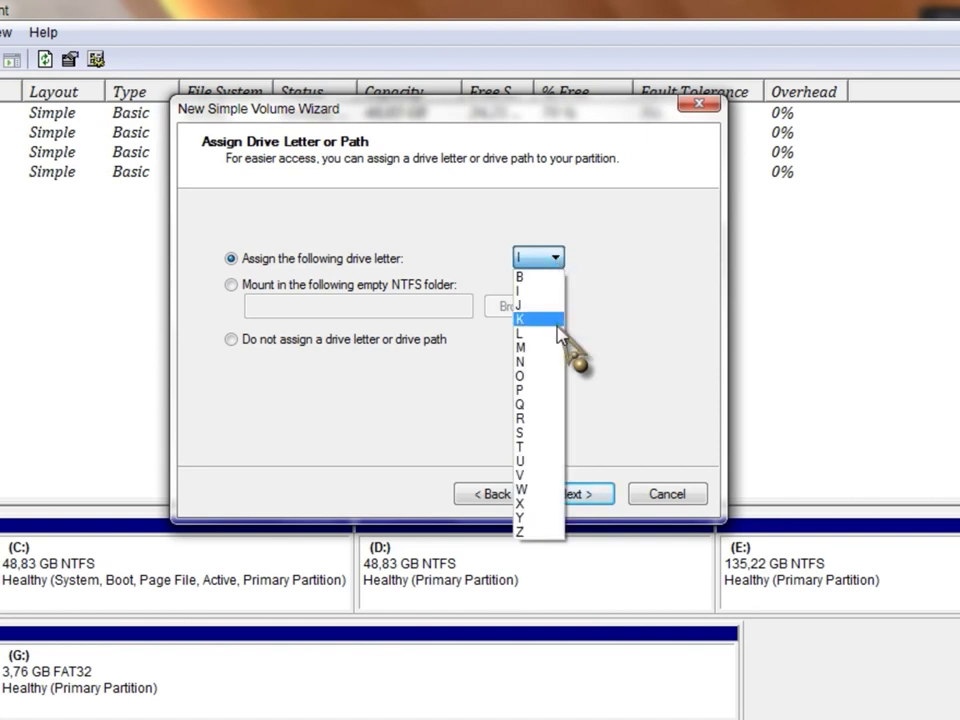
left_click(556, 505)
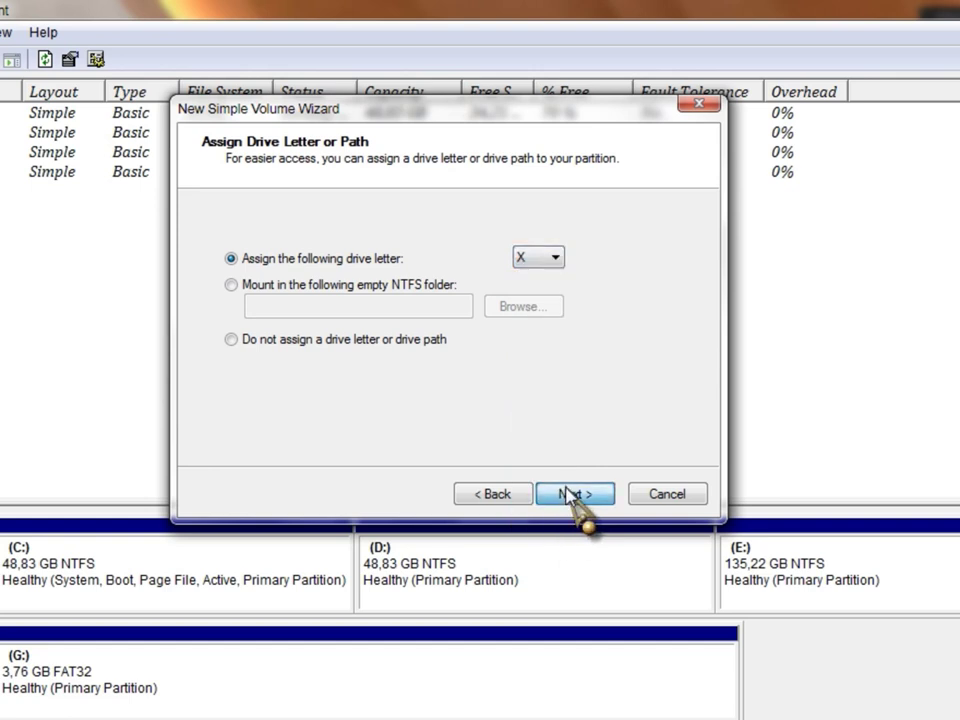
left_click(570, 495)
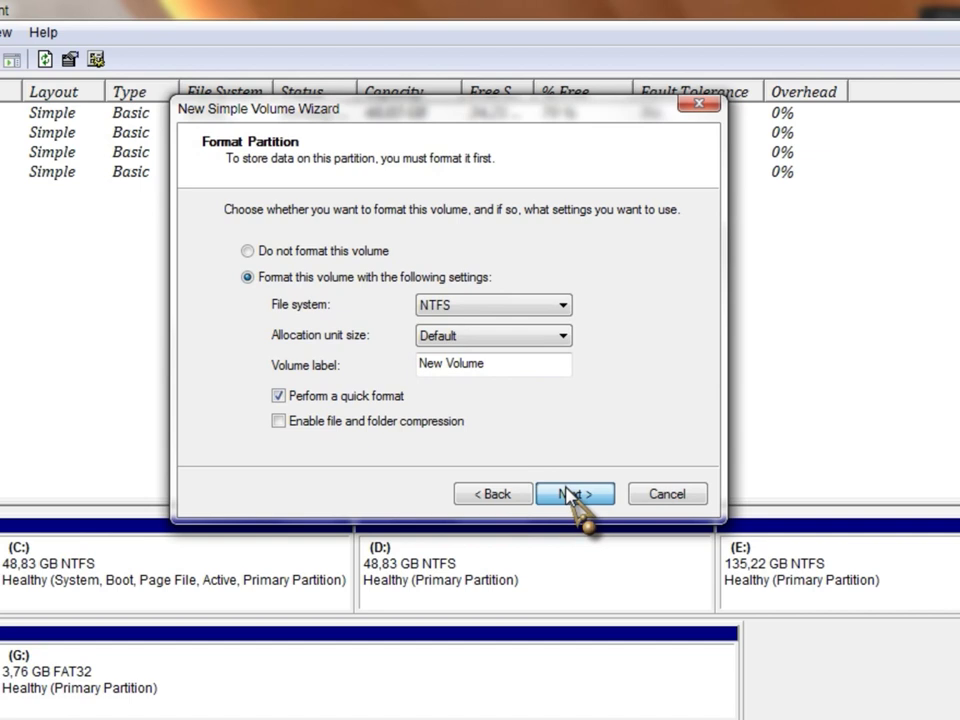
Finish creating the simple volume on Disk 2 with a quick NTFS format, default allocation unit size and the label New Volume
left_click(570, 495)
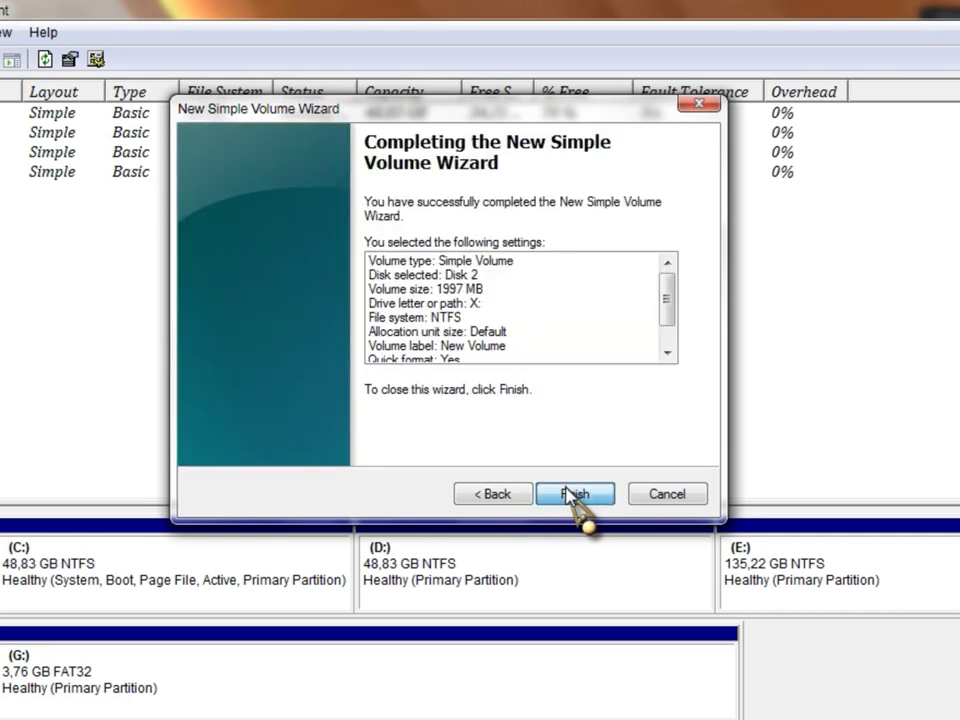
left_click(570, 494)
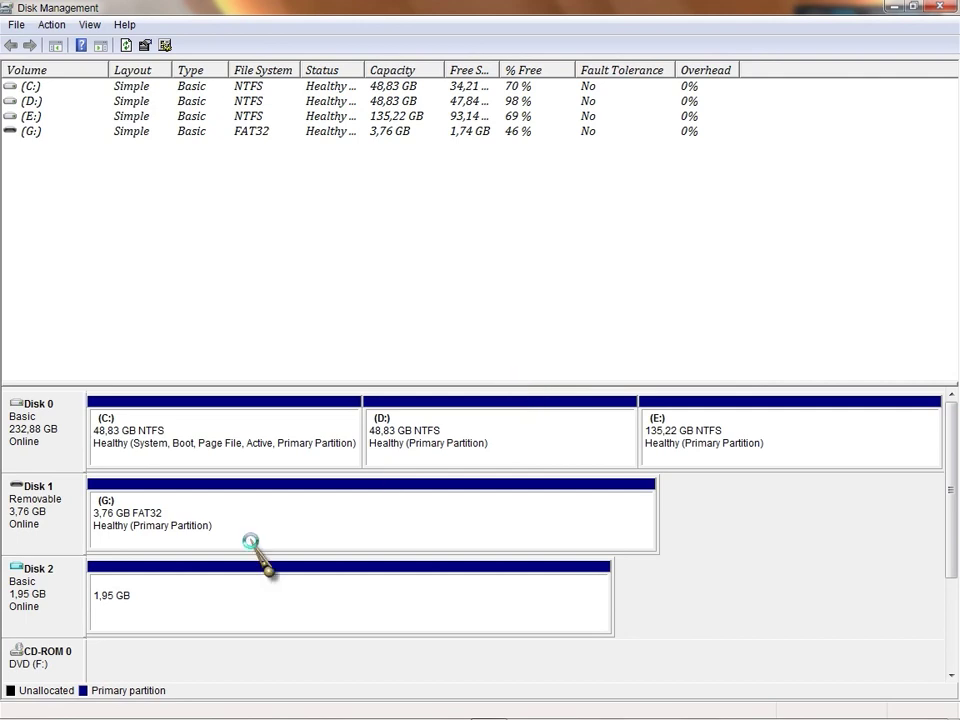
left_click(183, 602)
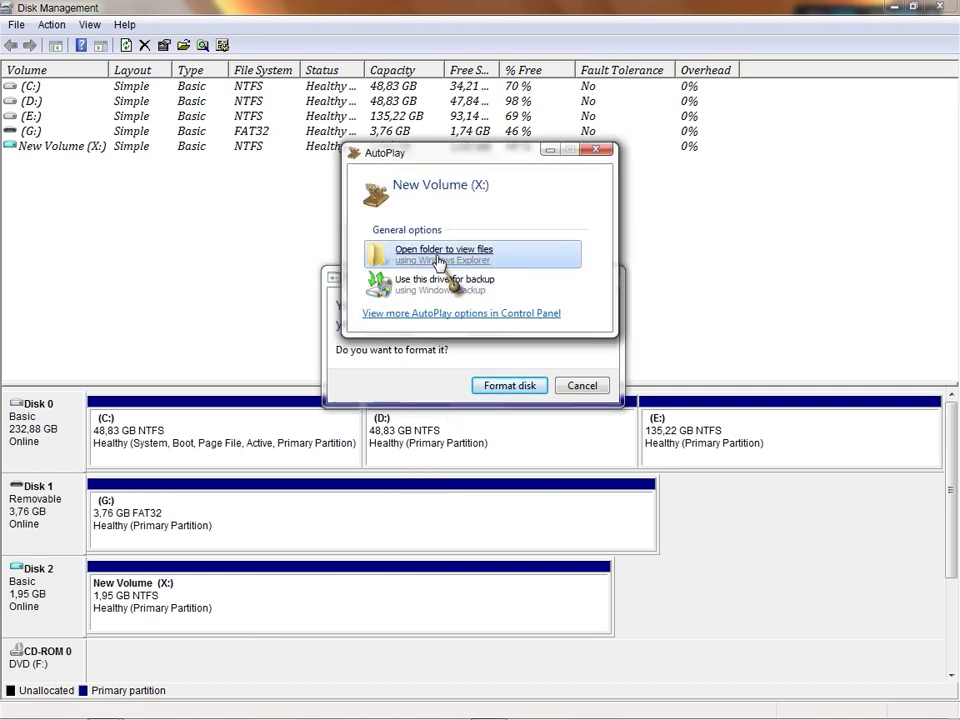
Open New Volume (X:) in Windows Explorer and examine its file system and capacity in the drive properties
left_click(438, 258)
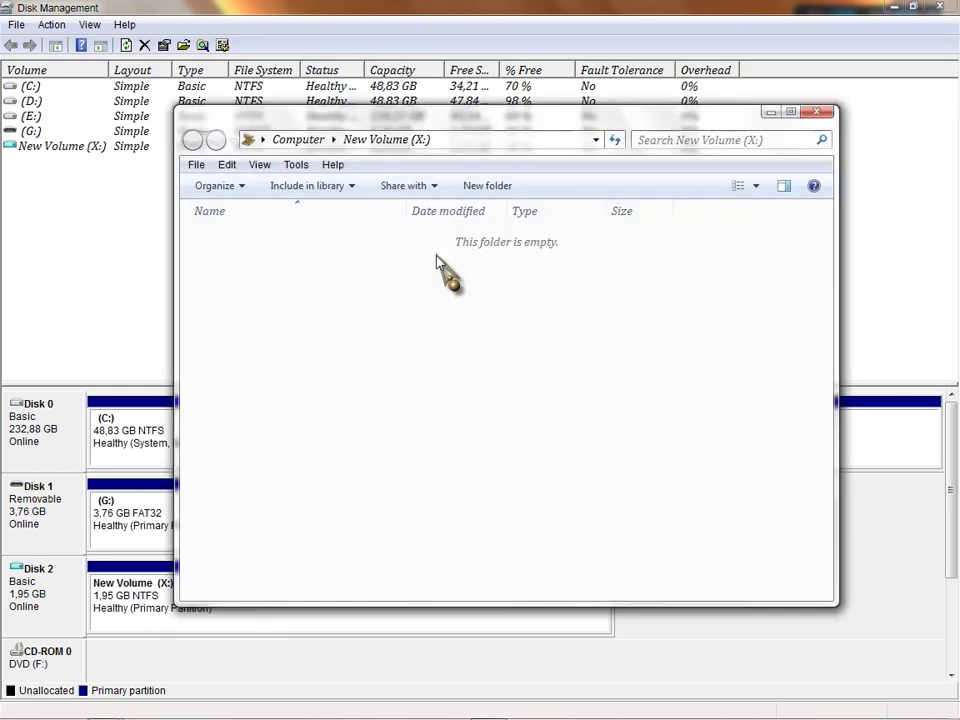
right_click(450, 396)
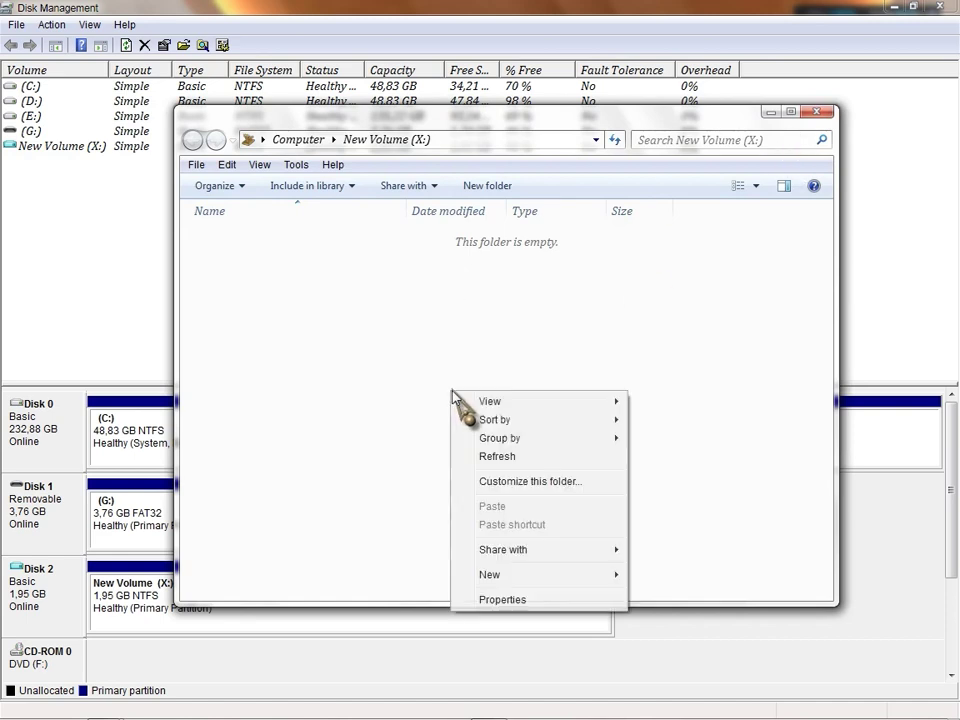
left_click(487, 600)
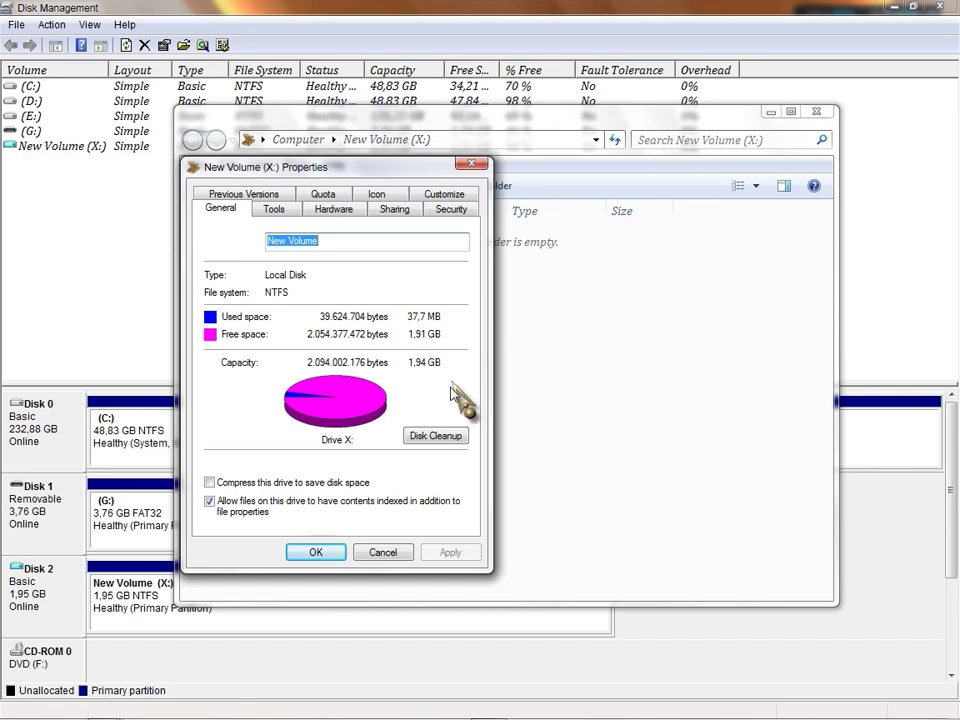
left_click(385, 552)
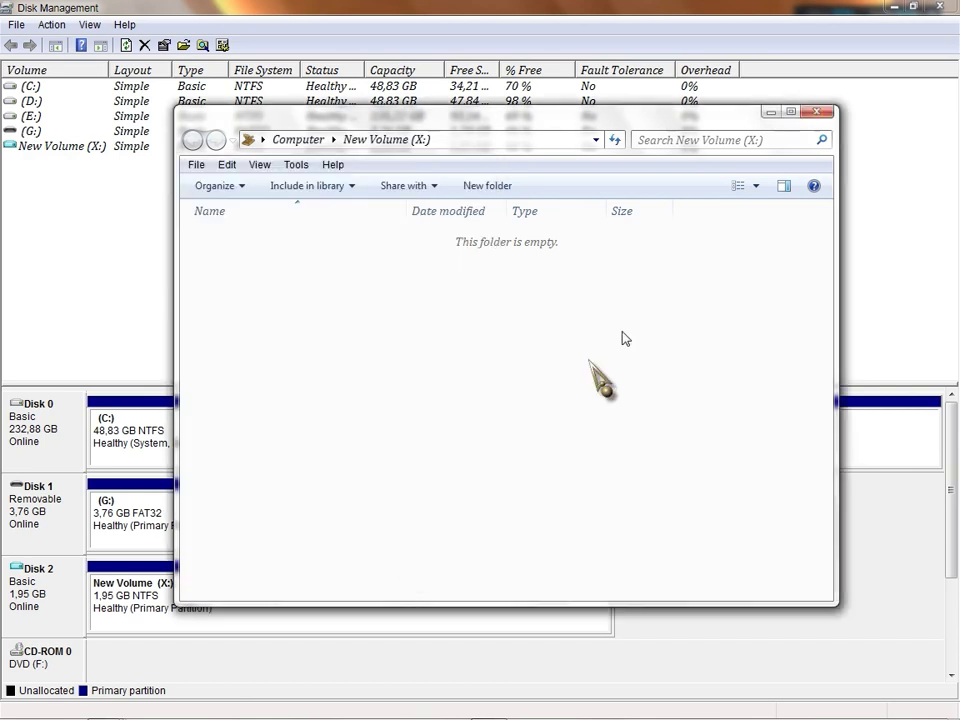
Decline formatting the disk in drive I: and close the Explorer and Disk Management windows
left_click(819, 112)
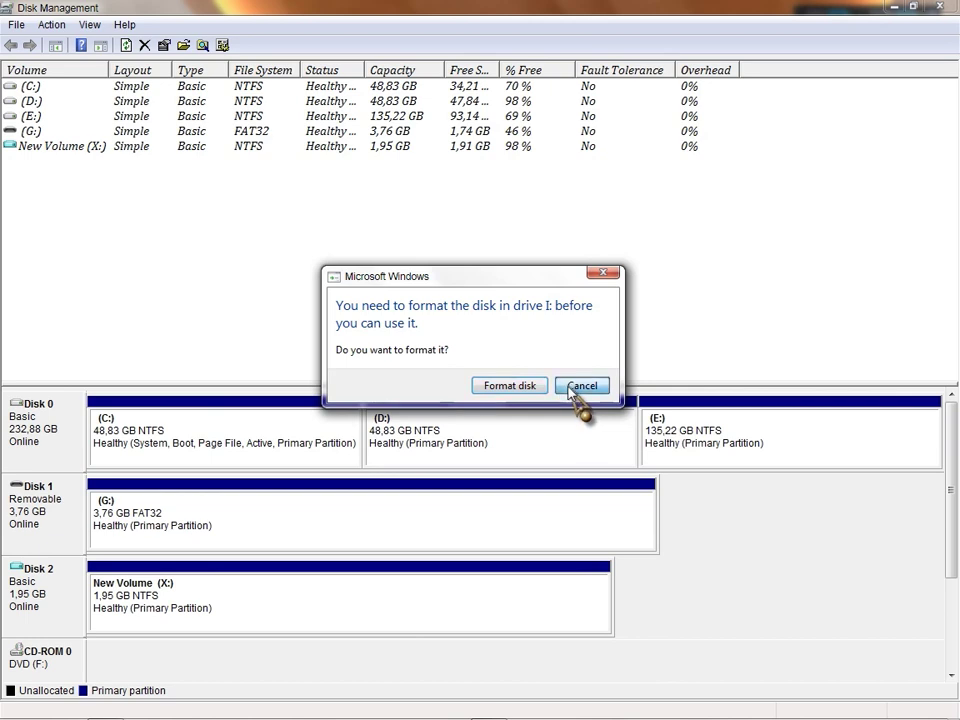
left_click(580, 386)
left_click(941, 8)
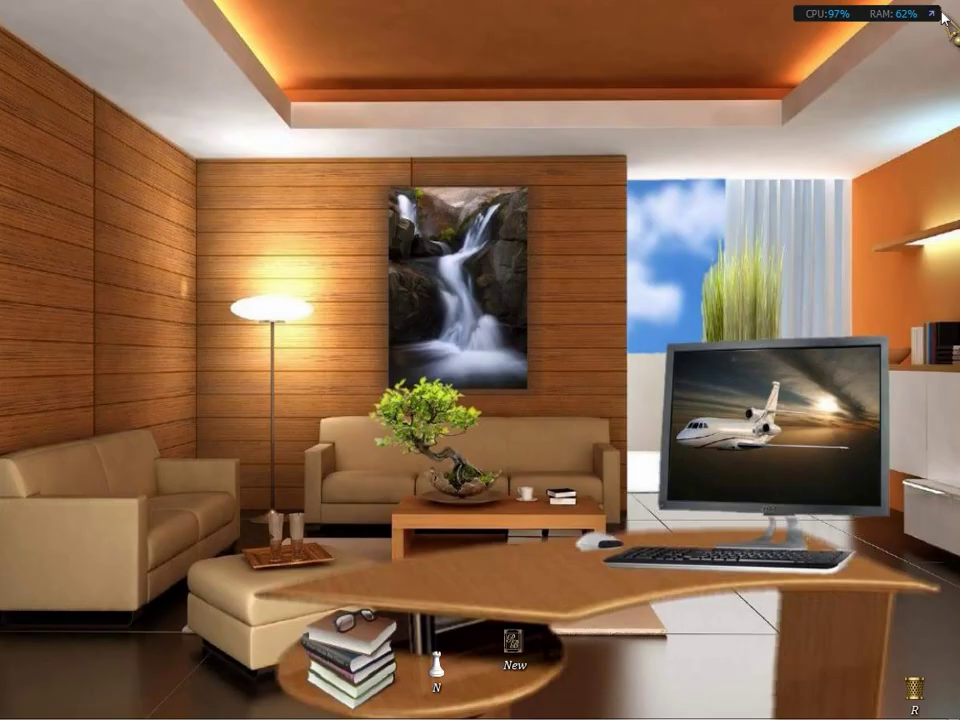
Find New Volume (X:) among the drives in Computer and open it in a maximized window
mouse_move(255, 10)
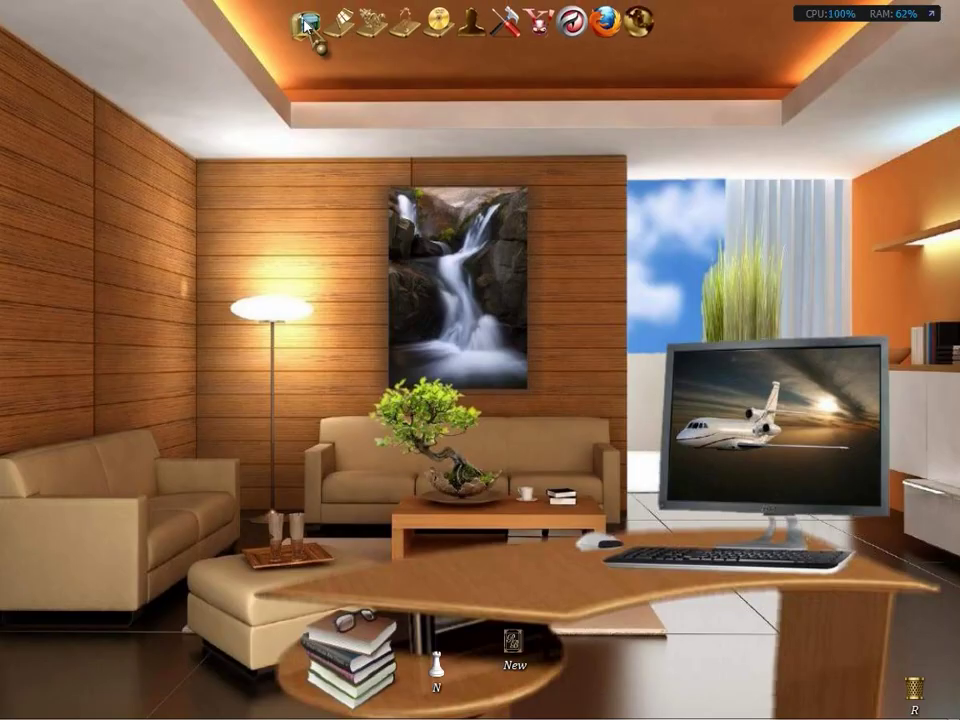
left_click(313, 38)
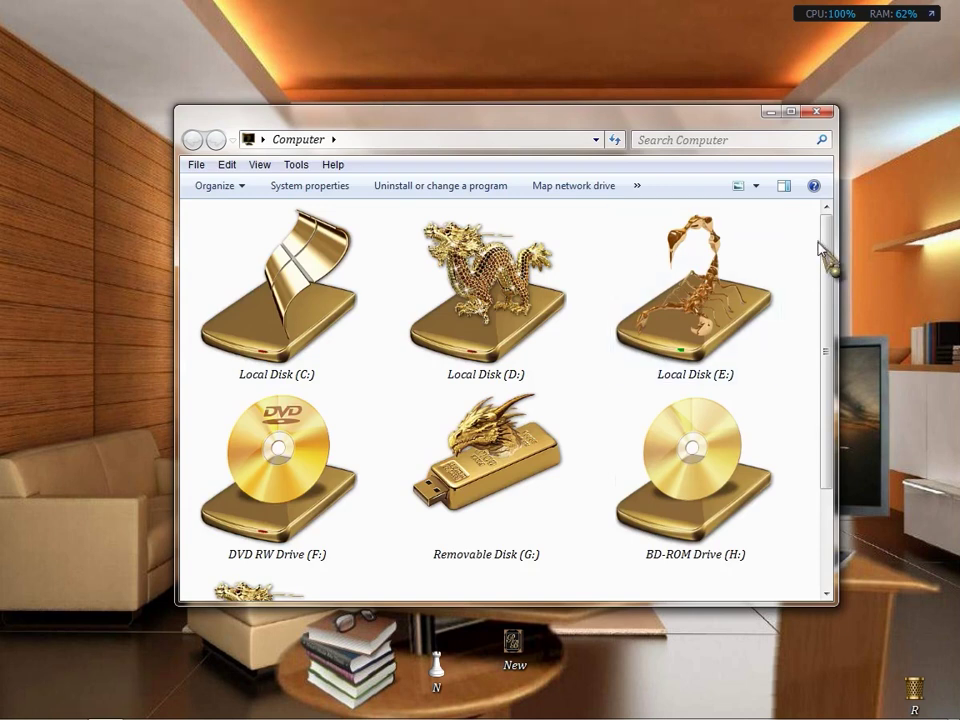
scroll(822, 252, "down", 3)
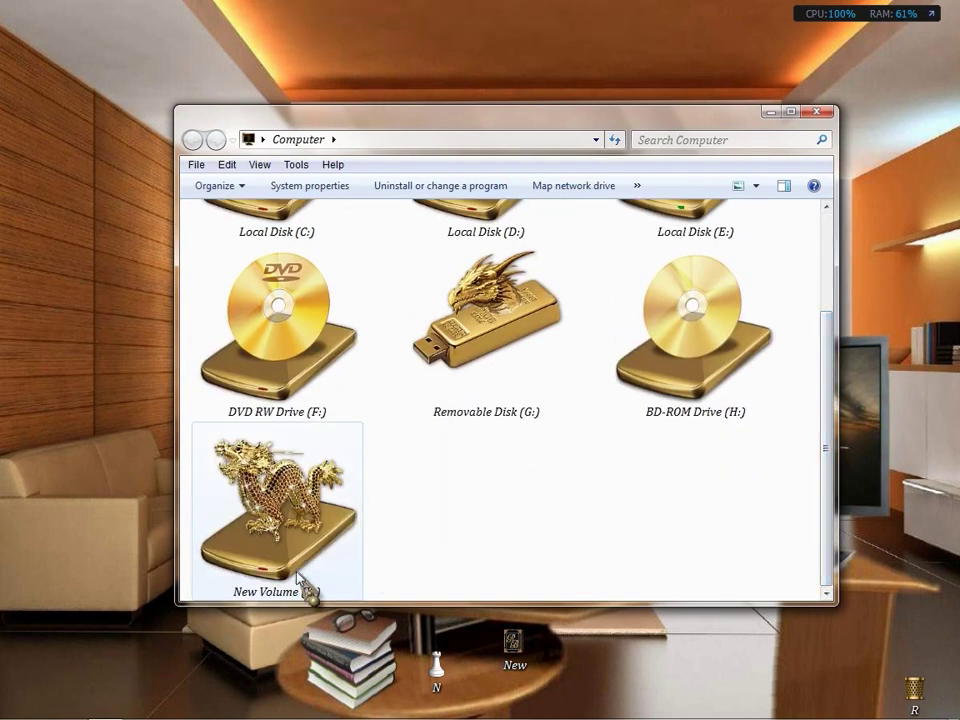
mouse_move(332, 583)
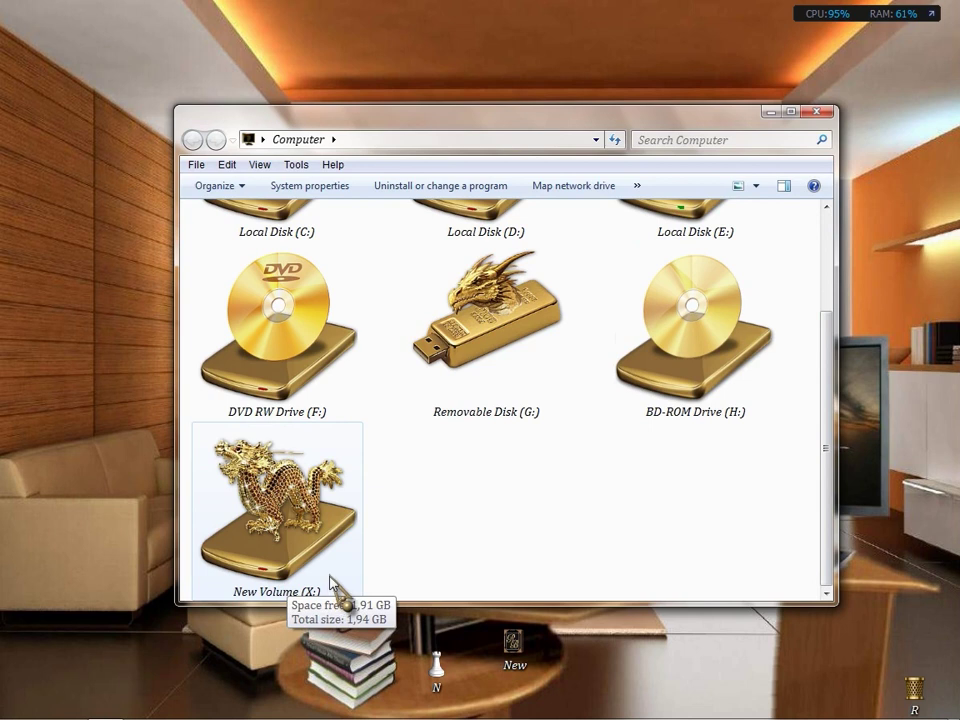
left_click(298, 527)
double_click(298, 527)
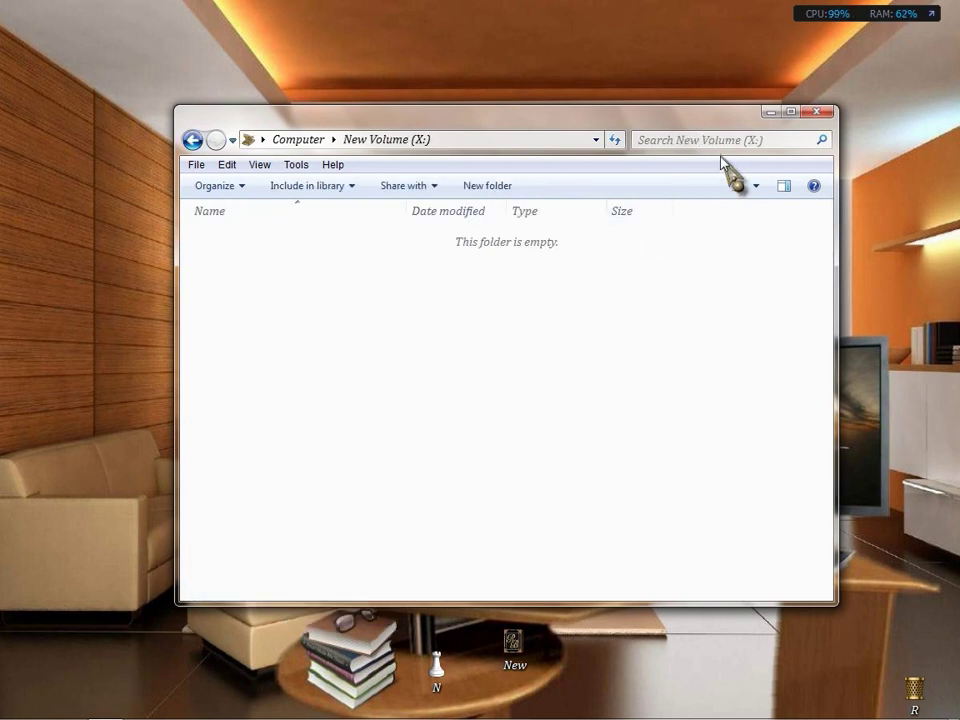
left_click(792, 111)
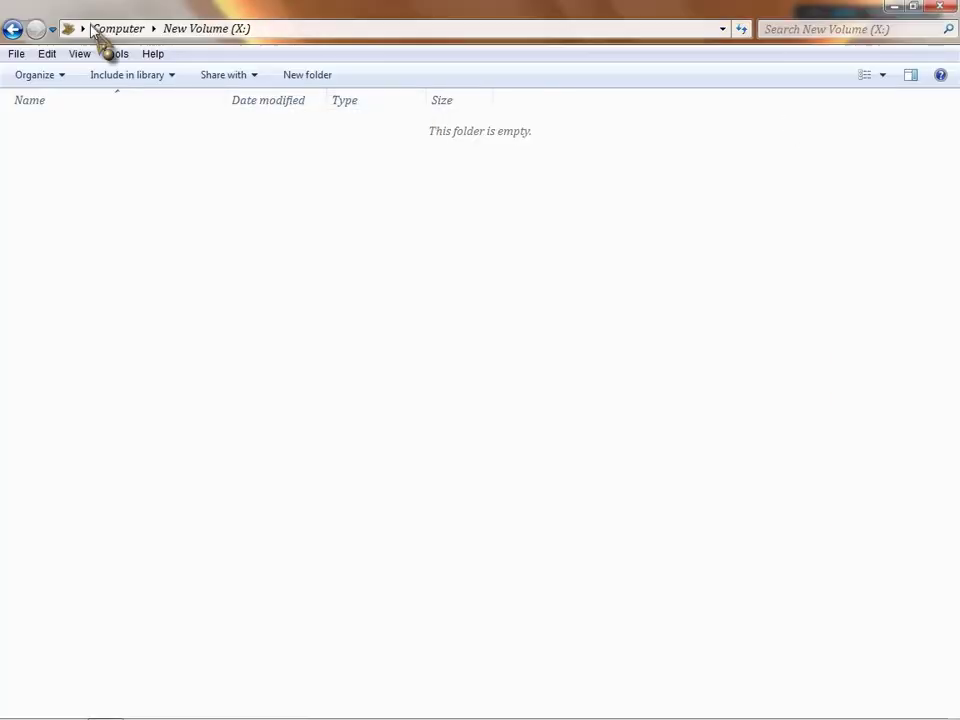
left_click(12, 29)
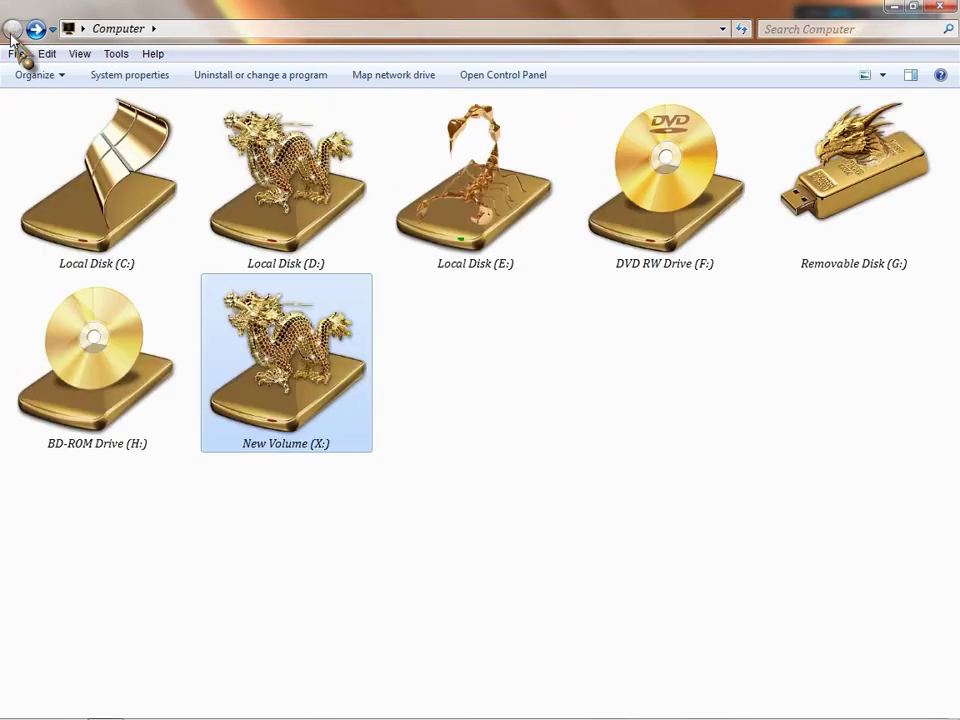
double_click(325, 393)
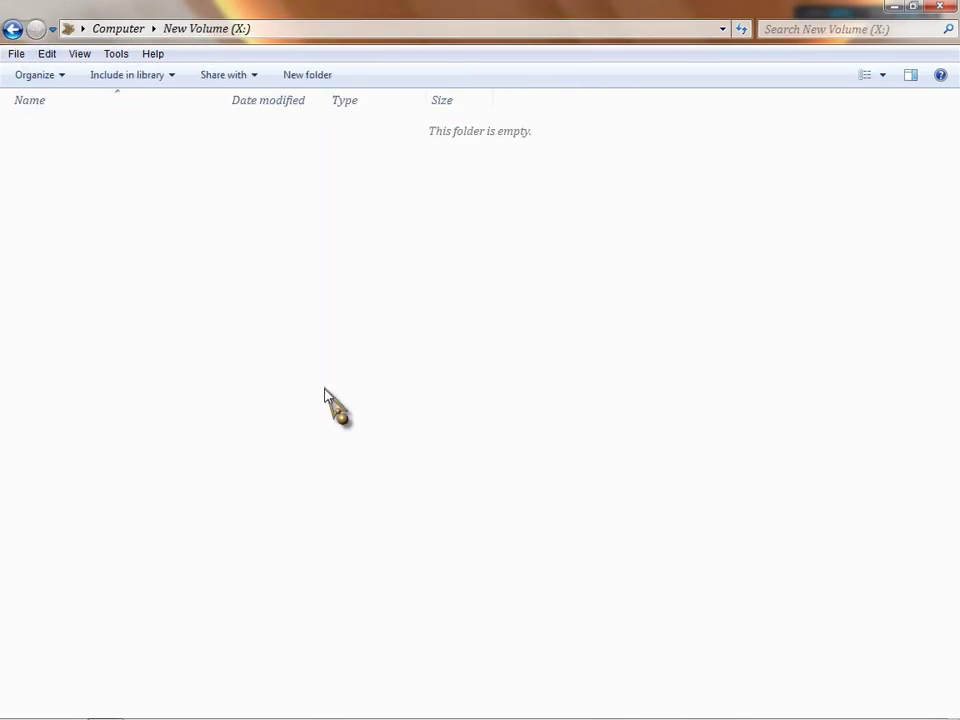
Create a folder named Driver on New Volume (X:)
right_click(298, 279)
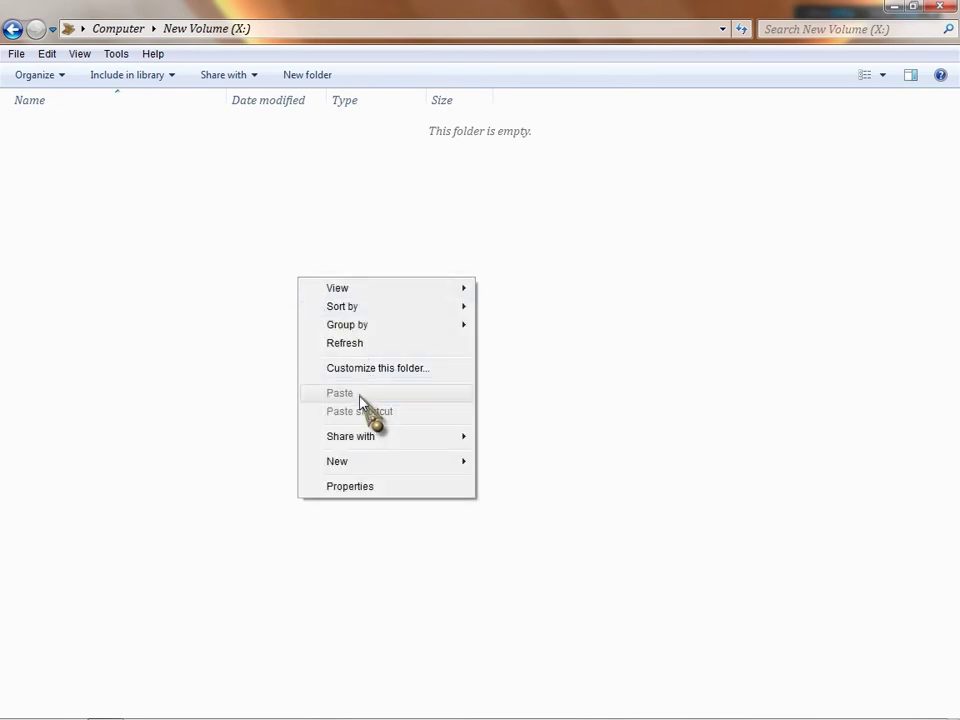
mouse_move(359, 457)
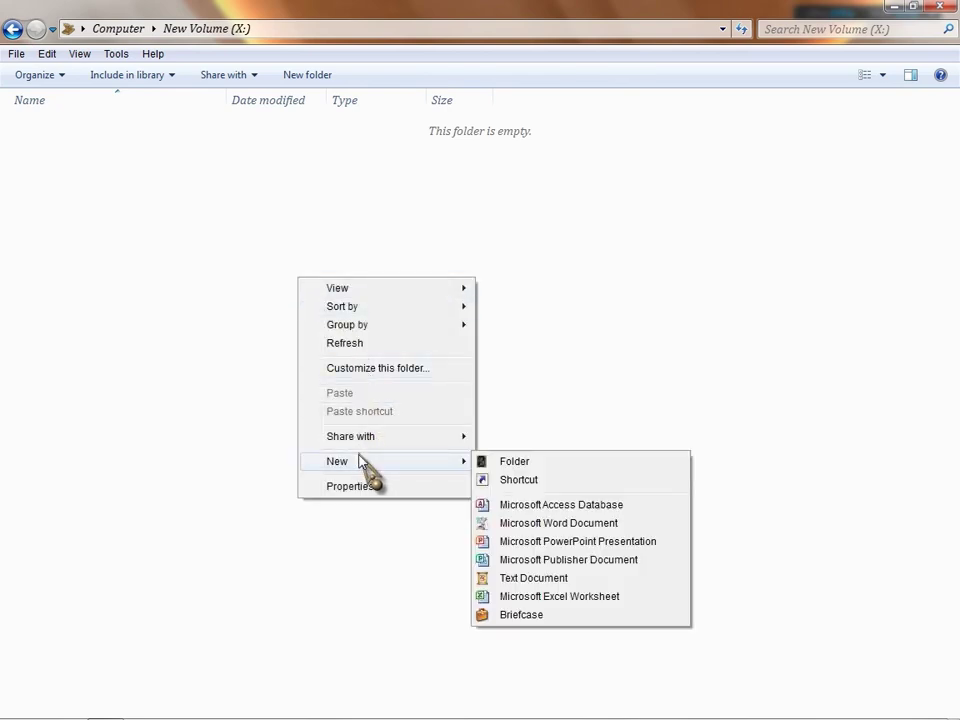
left_click(515, 462)
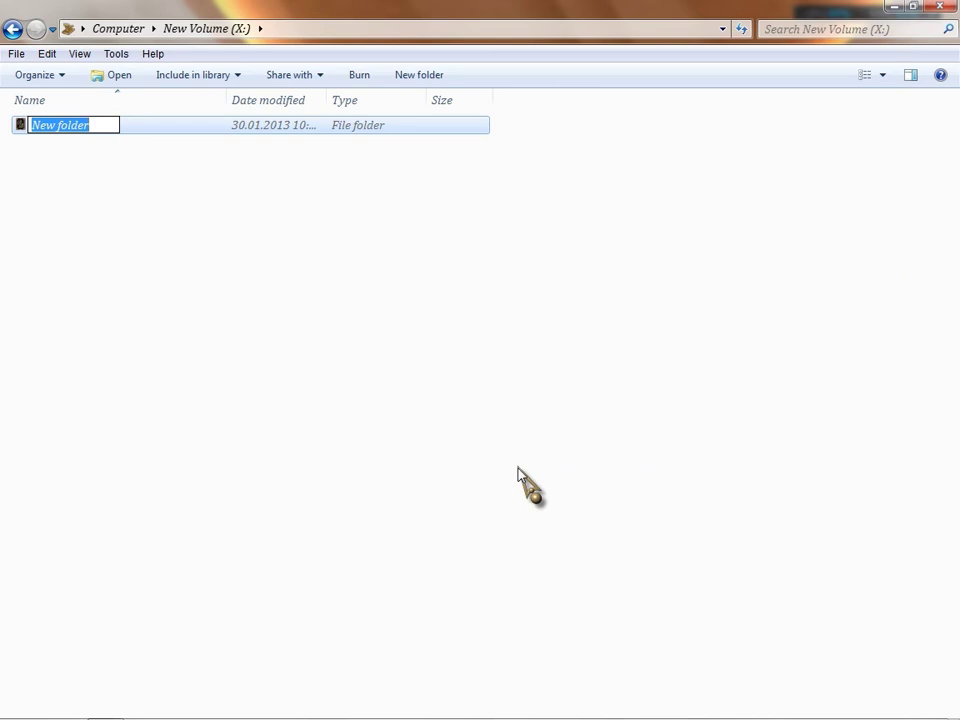
type("Driver")
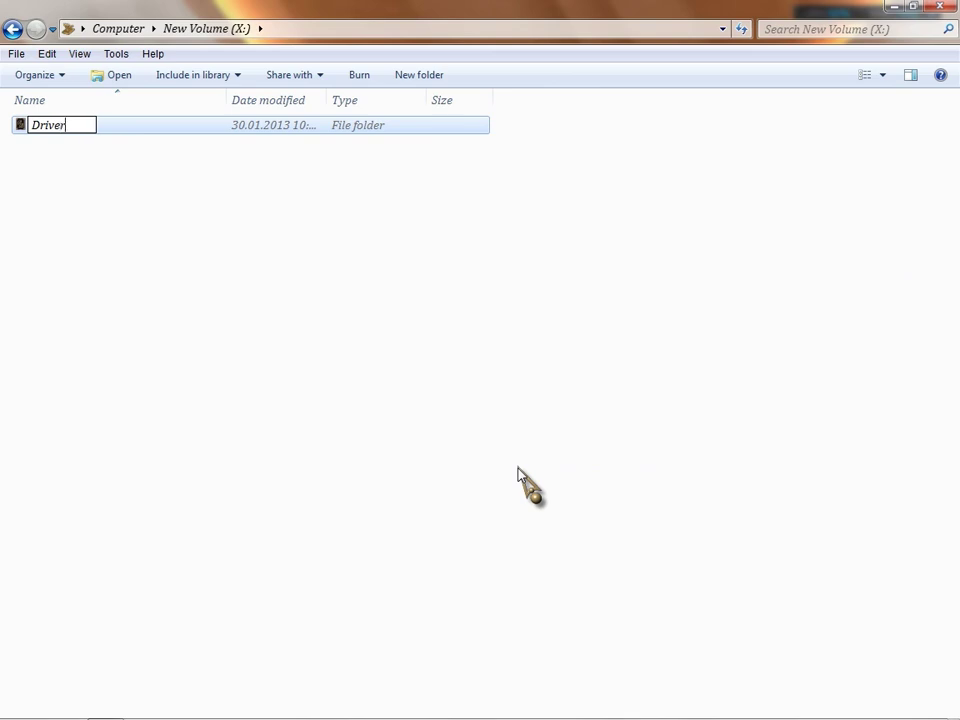
left_click(506, 396)
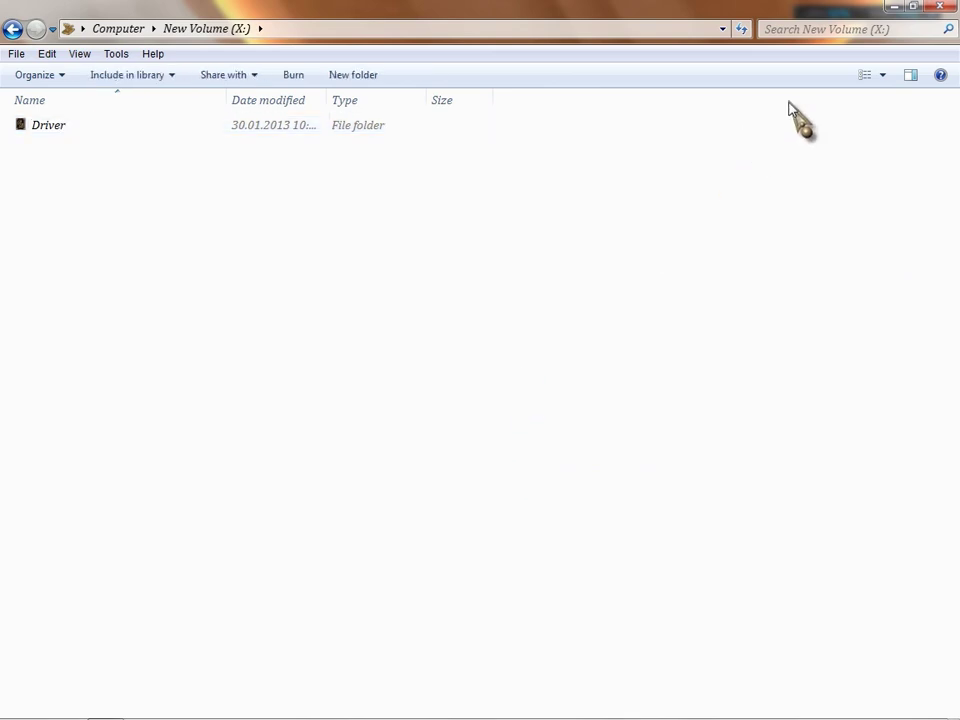
Enlarge the icons in the folder view of New Volume (X:) to between Large and Extra Large
left_click(882, 75)
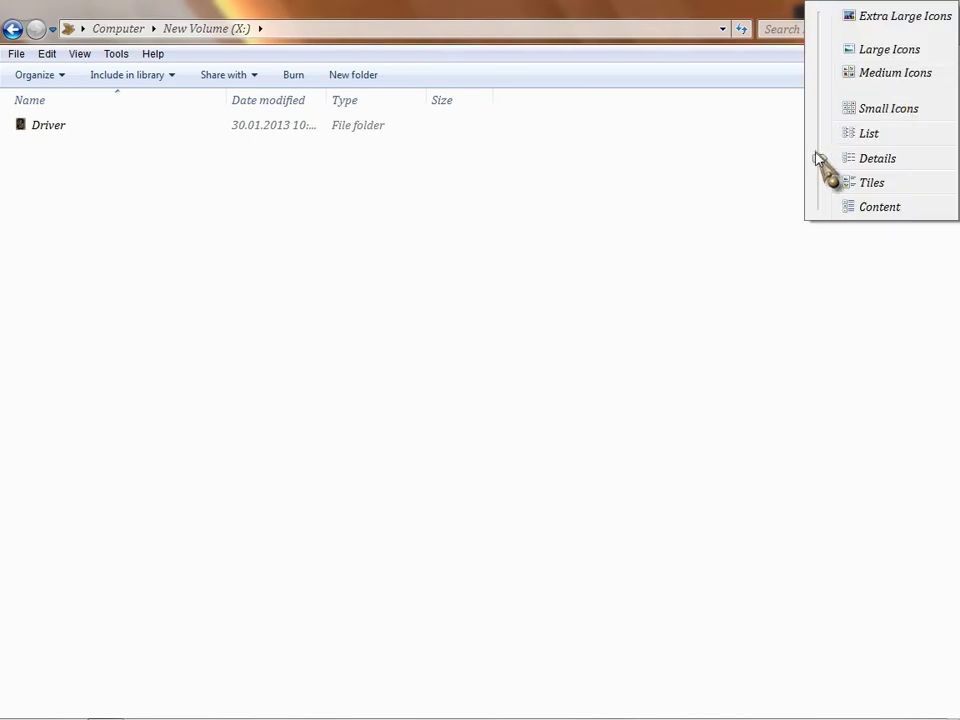
left_click_drag(820, 162, 823, 40)
left_click(497, 186)
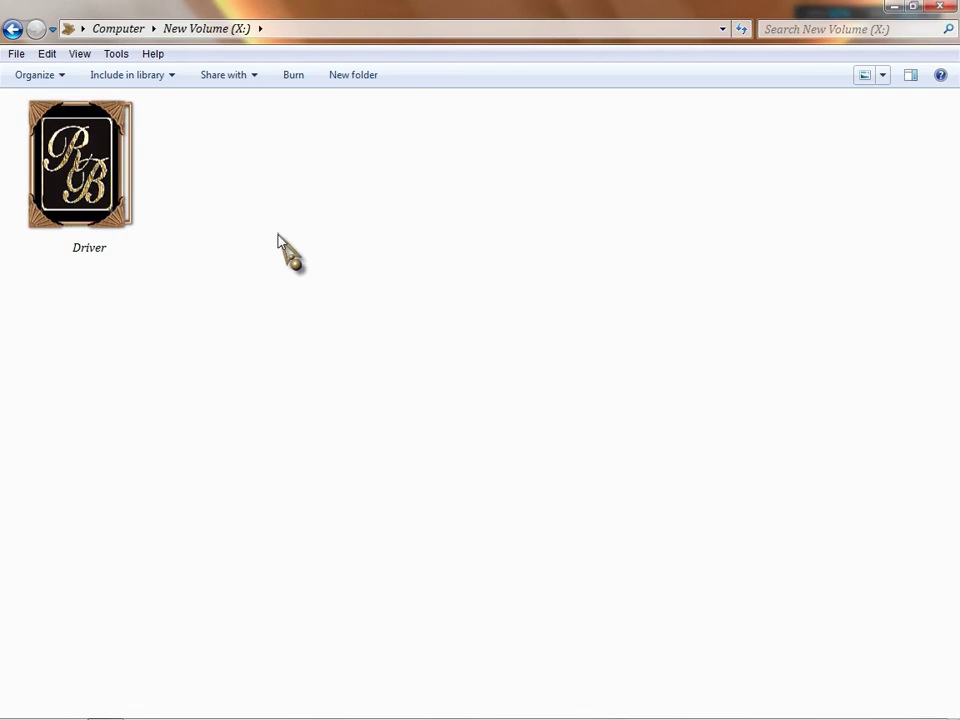
Create a second folder named Audiodriver beside the Driver folder on New Volume (X:)
right_click(279, 237)
mouse_move(345, 440)
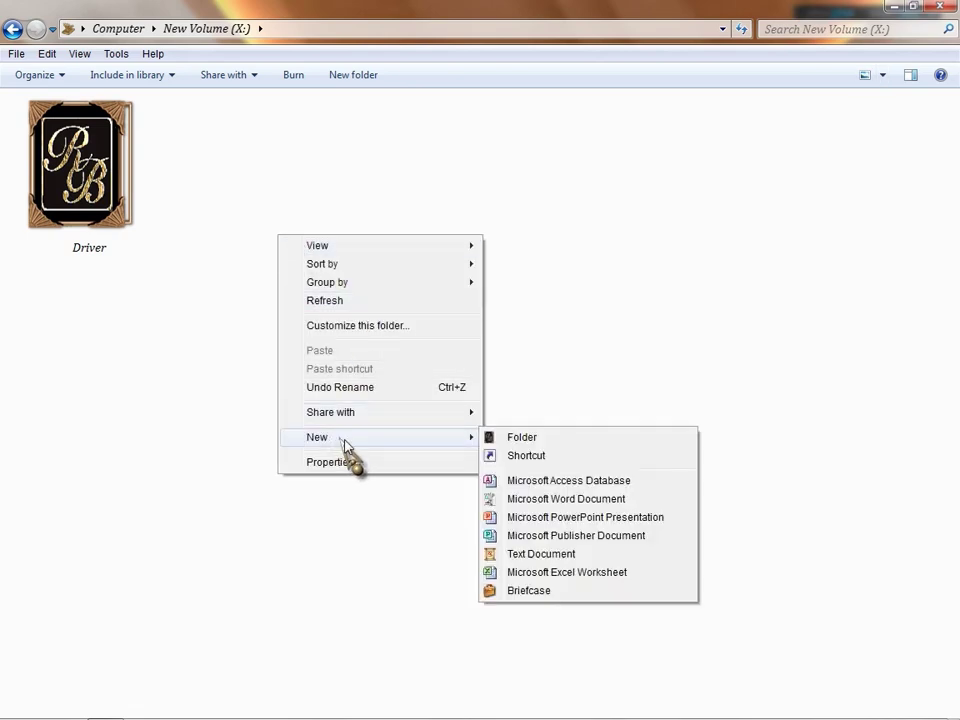
left_click(544, 441)
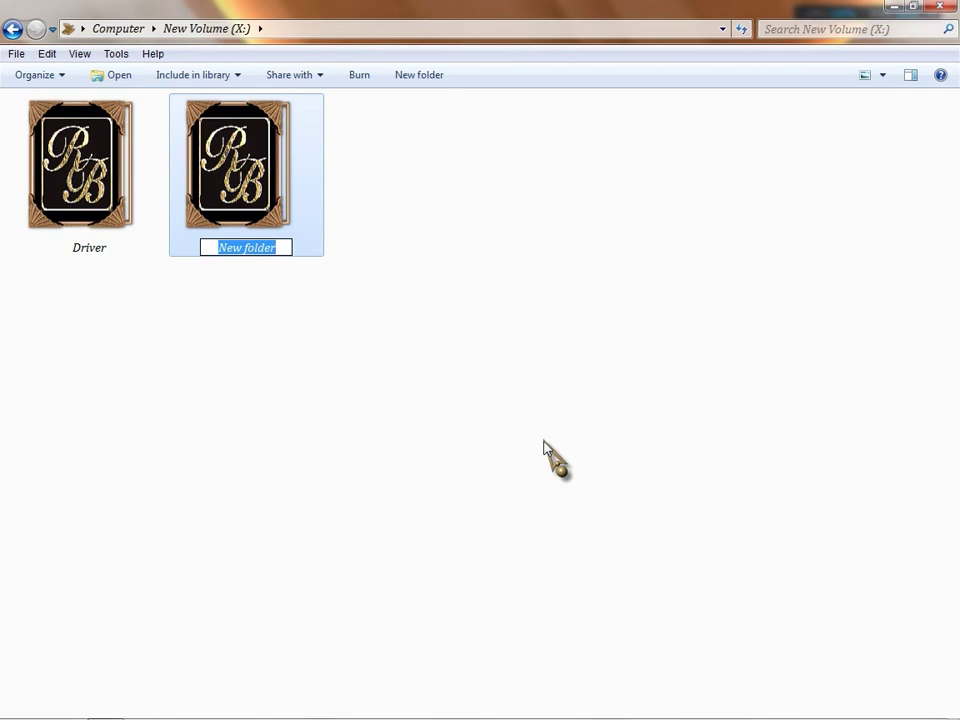
type("Audi")
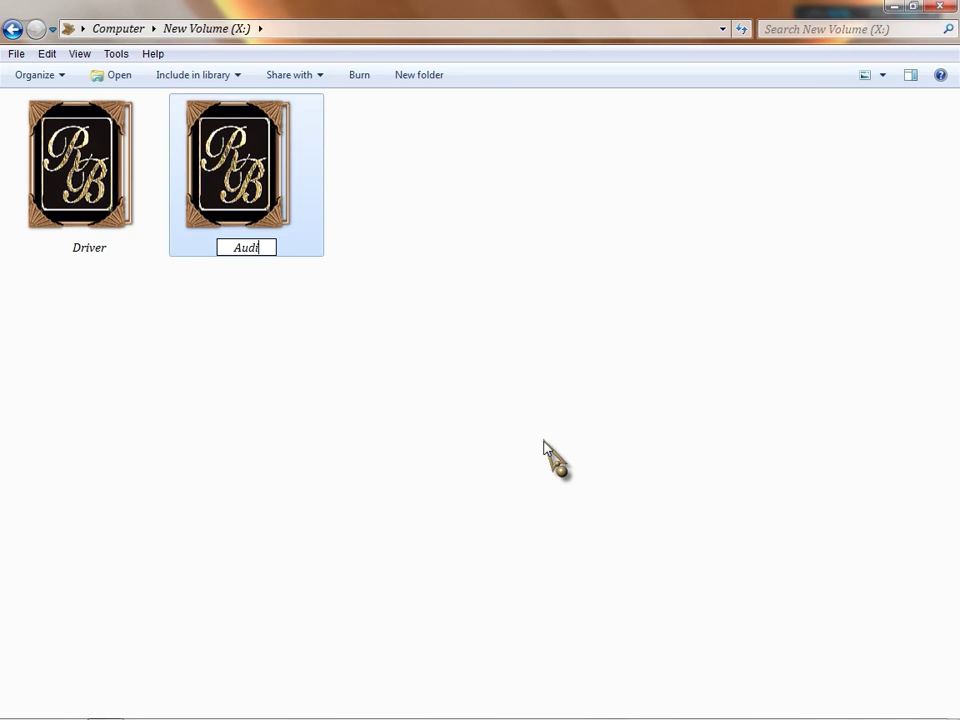
type("odriver")
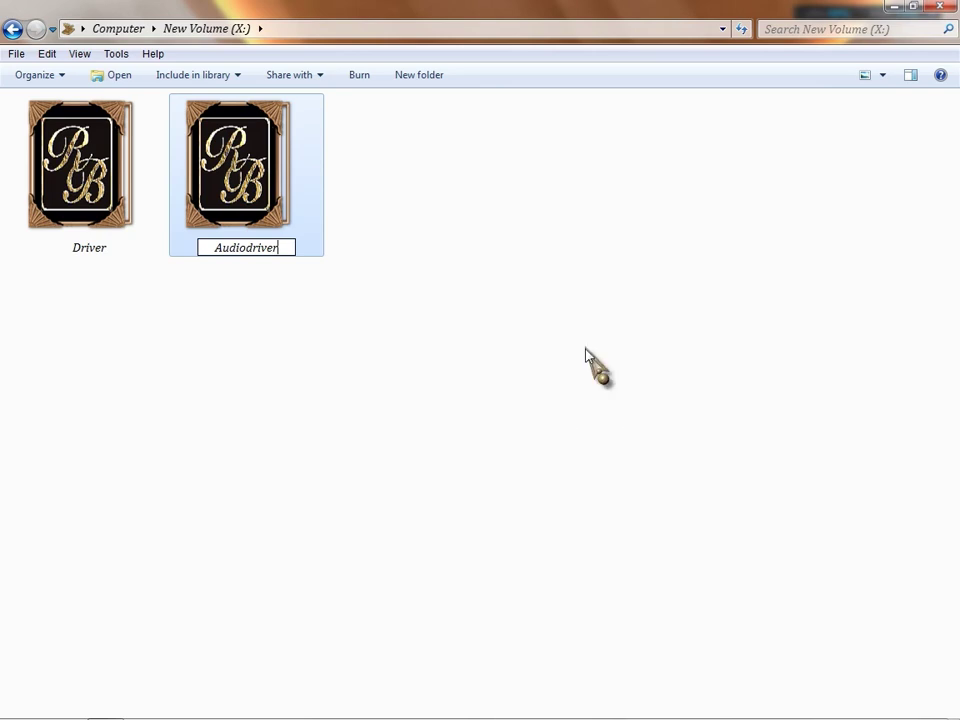
left_click(486, 210)
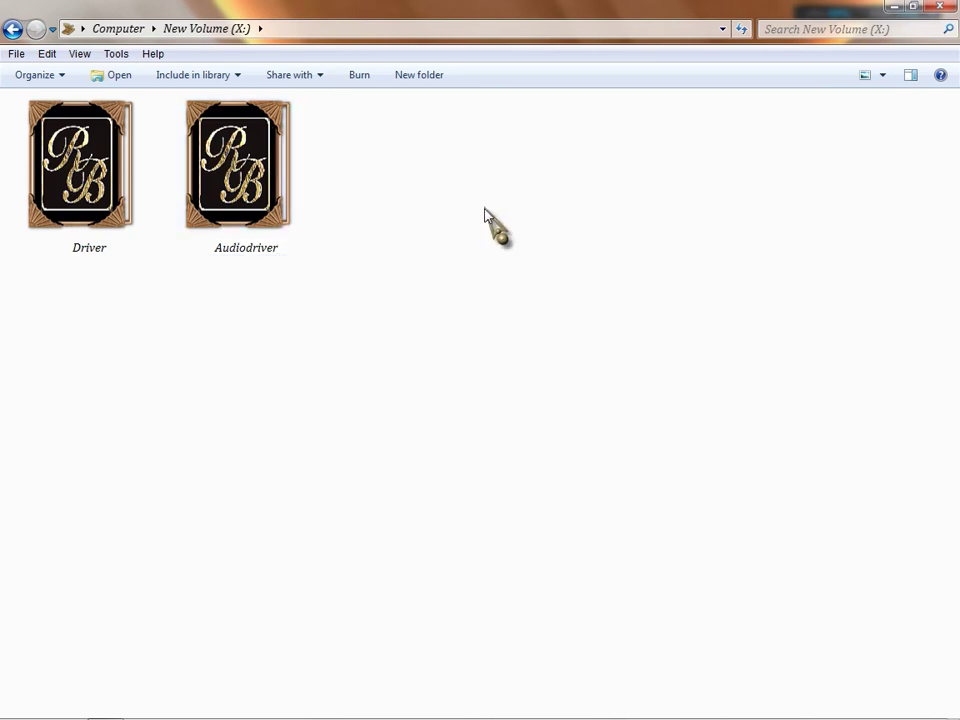
Return to the drive overview in Computer to check New Volume (X:), and close the Explorer window
left_click(914, 8)
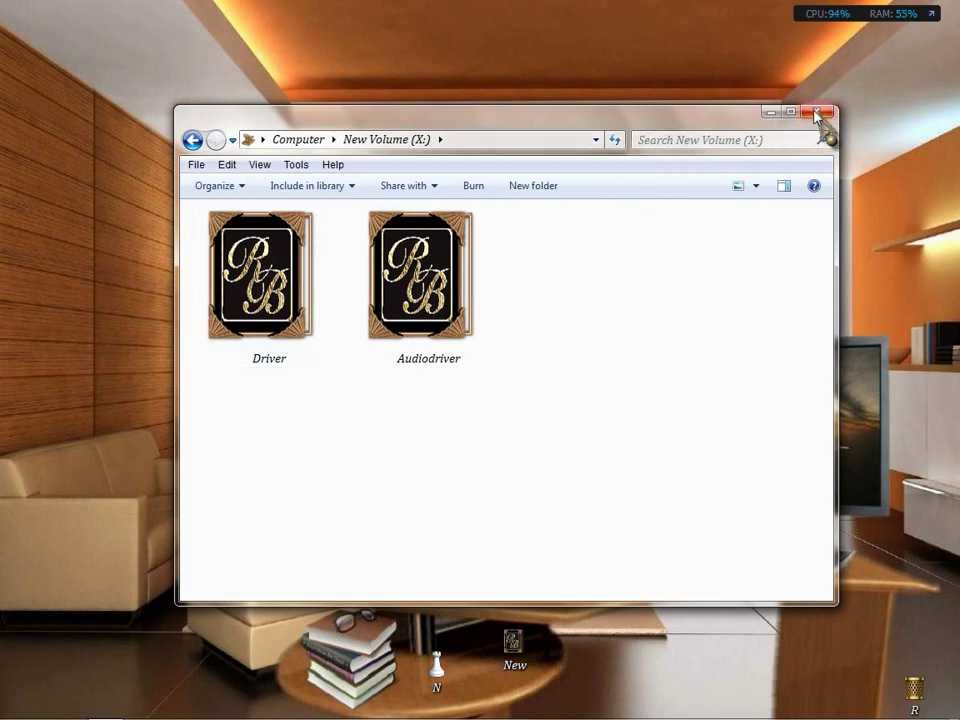
left_click(193, 141)
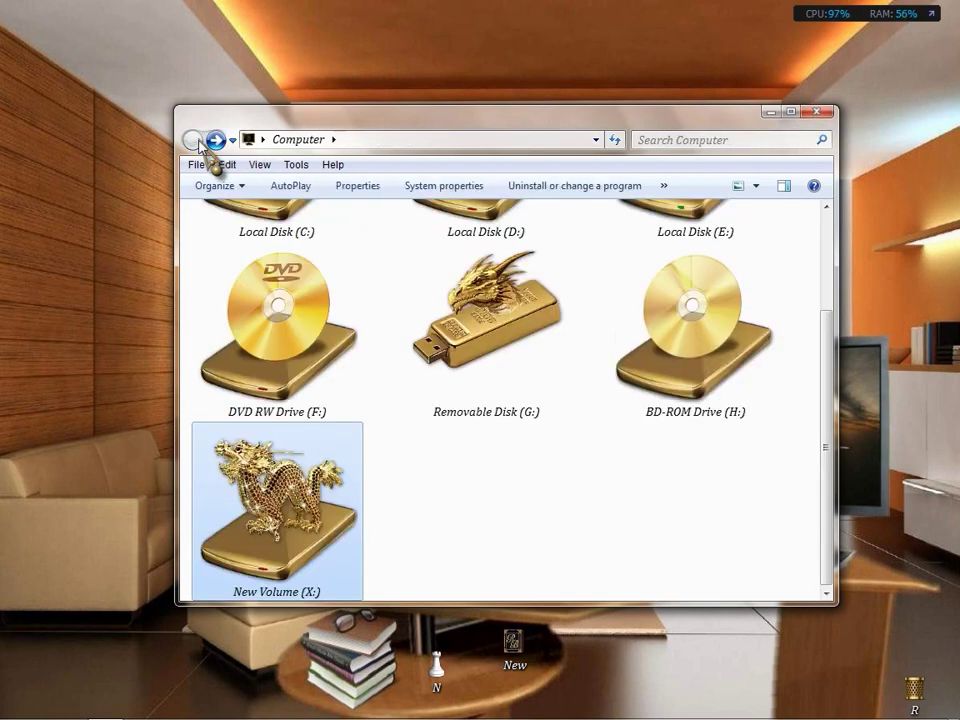
left_click(790, 112)
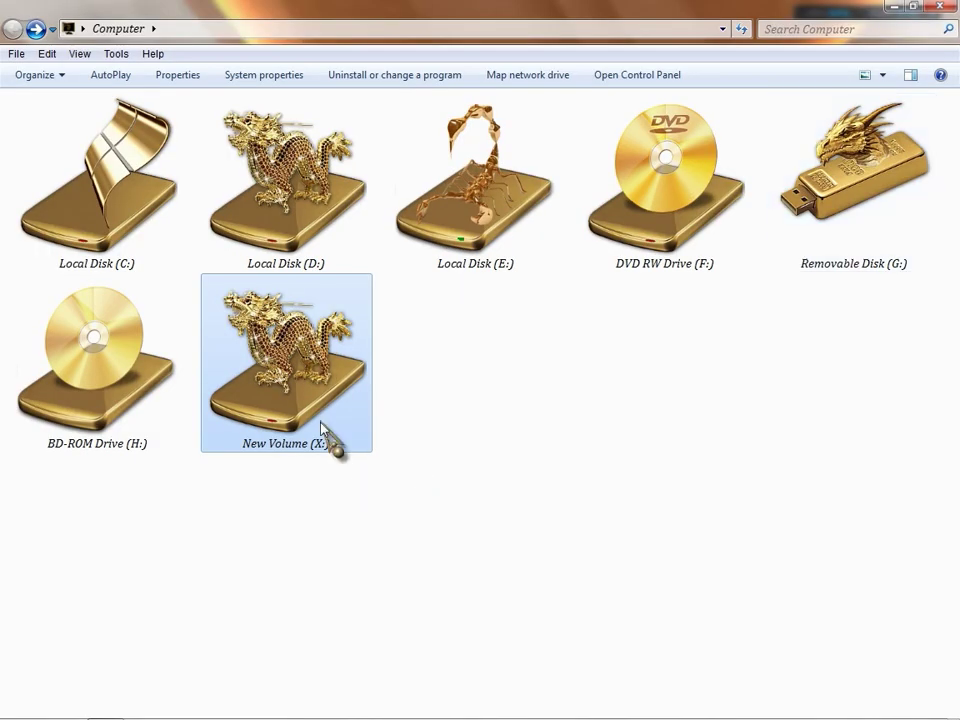
left_click(913, 8)
left_click(826, 112)
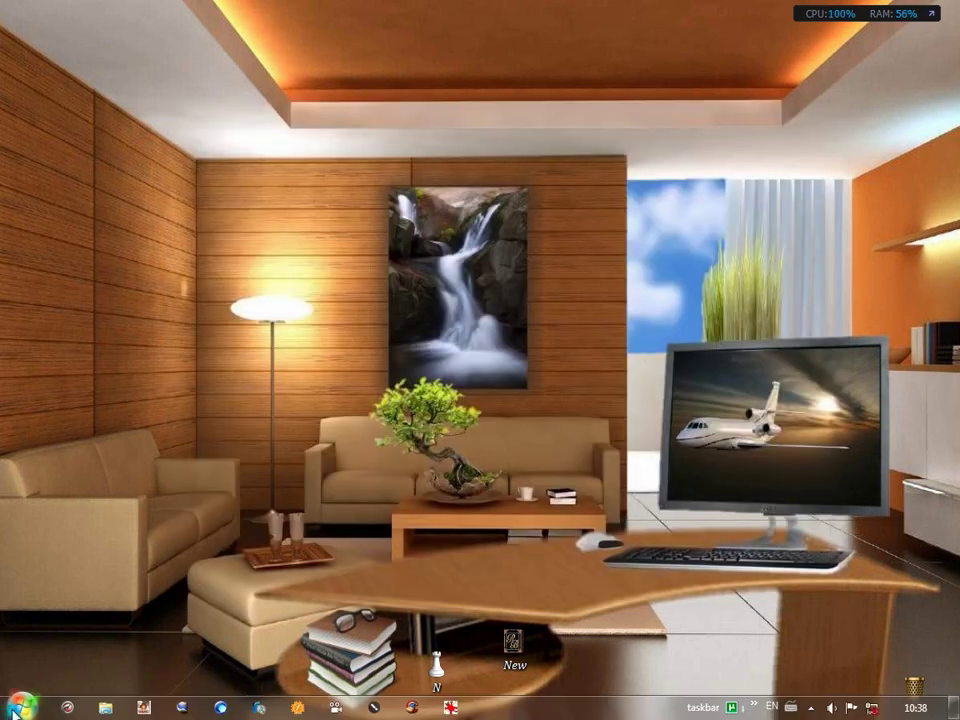
Open Disk Management by running diskmgmt.msc and enlarge its window to full screen
left_click(16, 707)
right_click(125, 670)
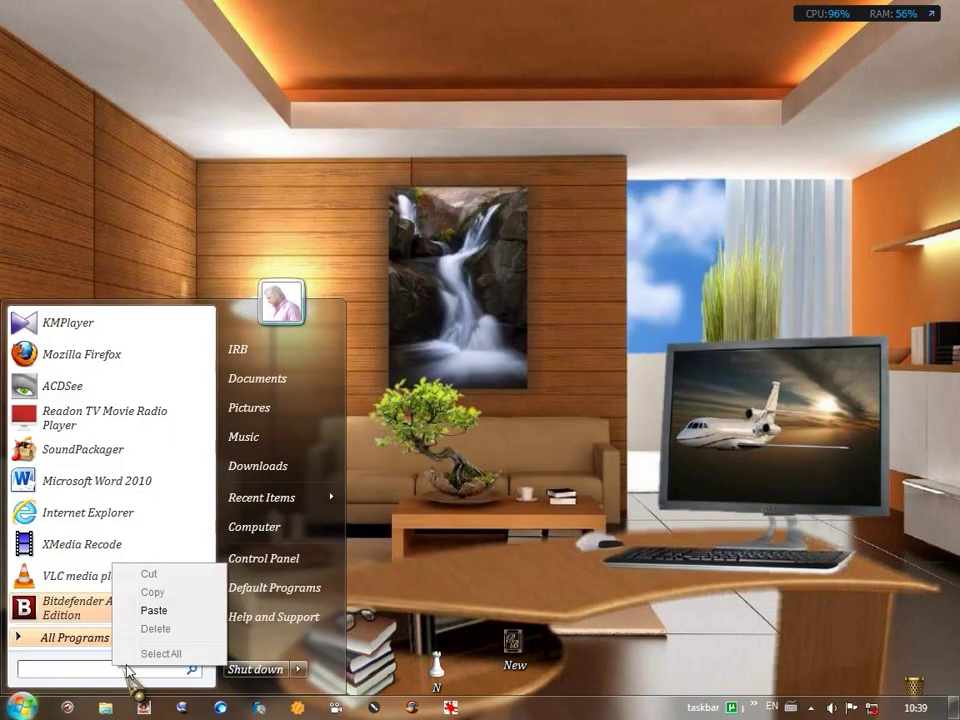
left_click(154, 610)
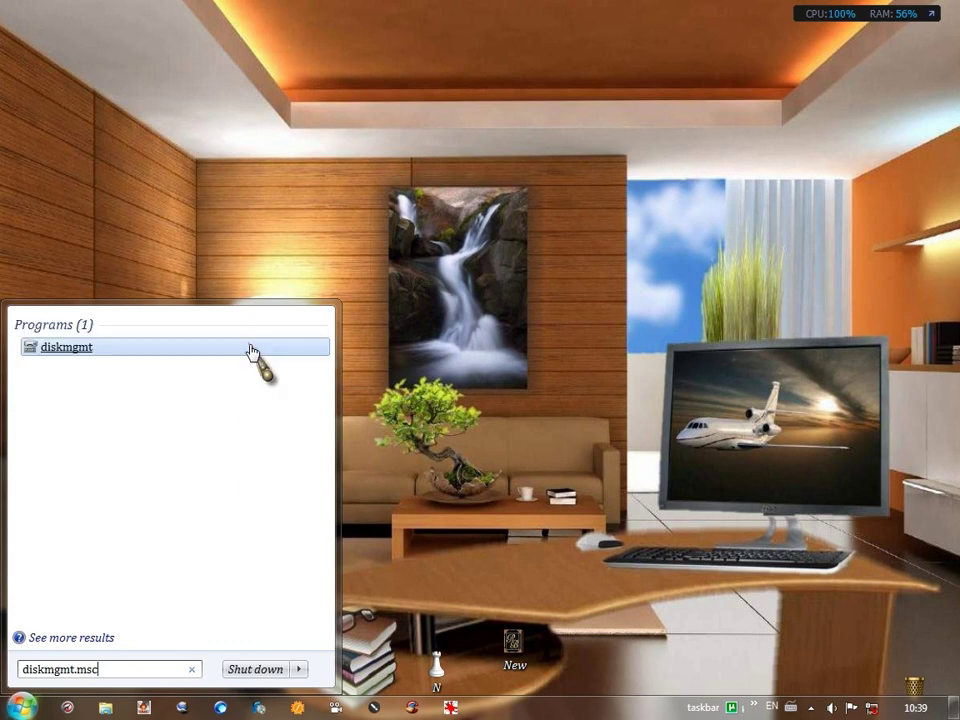
left_click(251, 350)
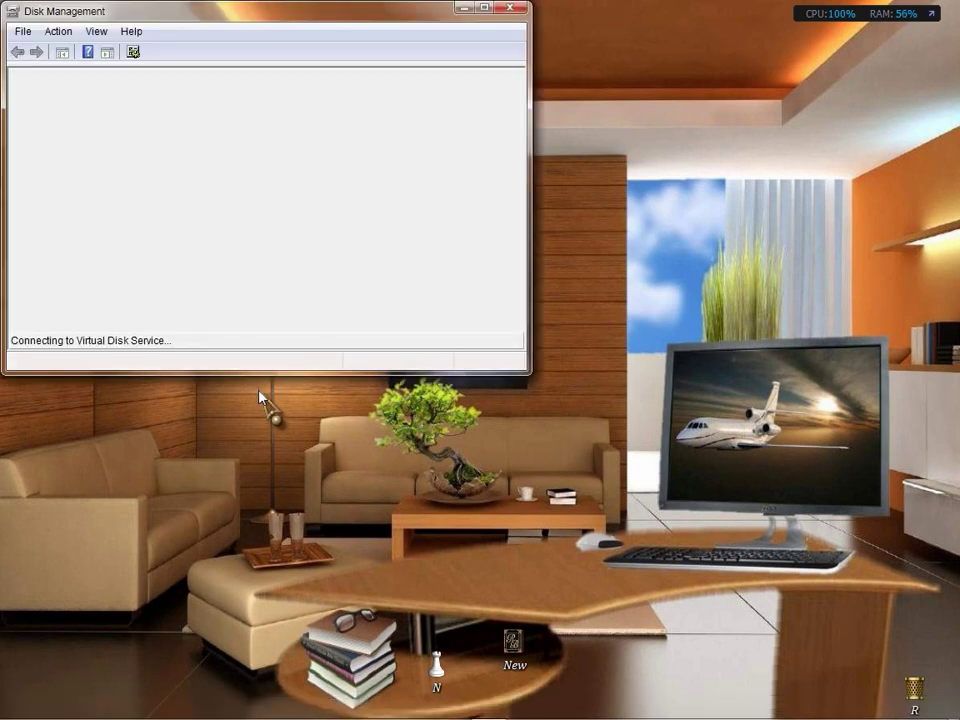
left_click(484, 8)
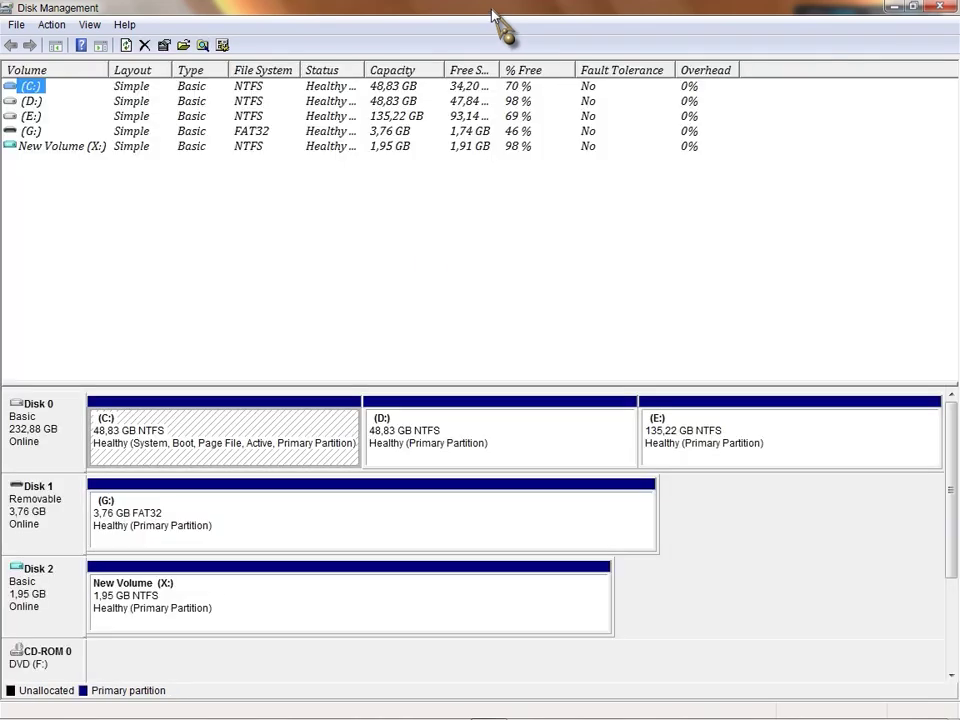
Remove the drive letter X: from New Volume on Disk 2 to hide the partition
right_click(152, 597)
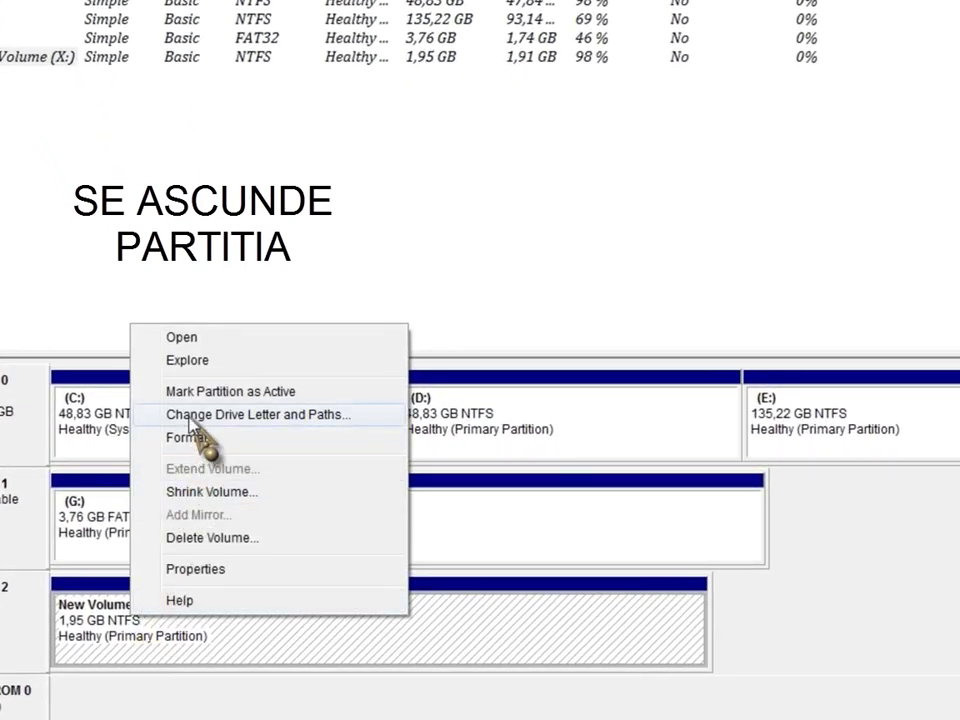
left_click(188, 416)
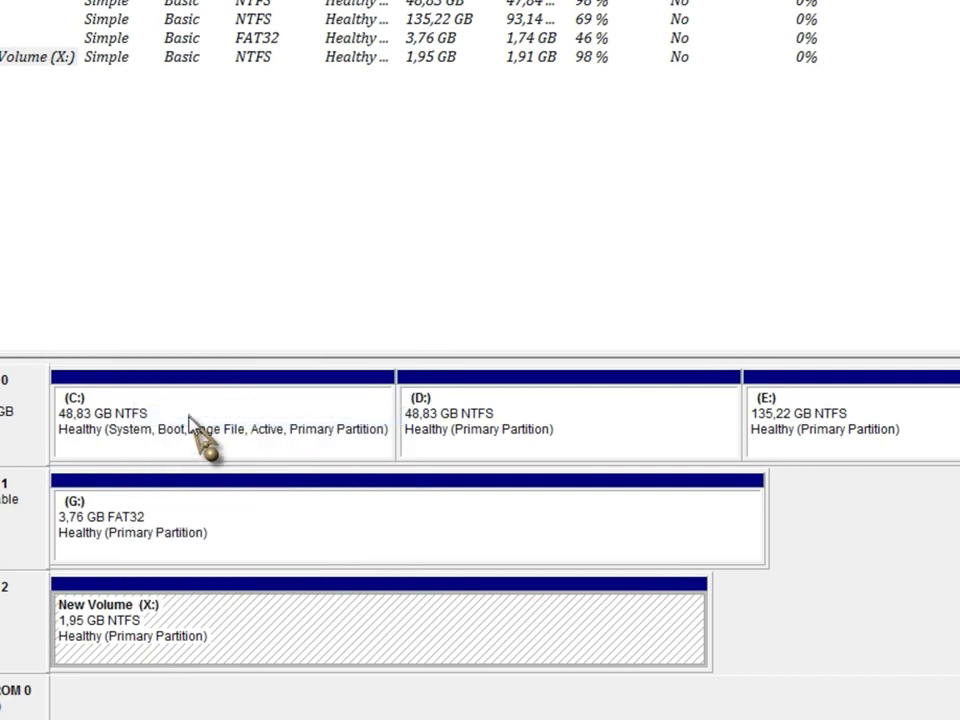
left_click(566, 390)
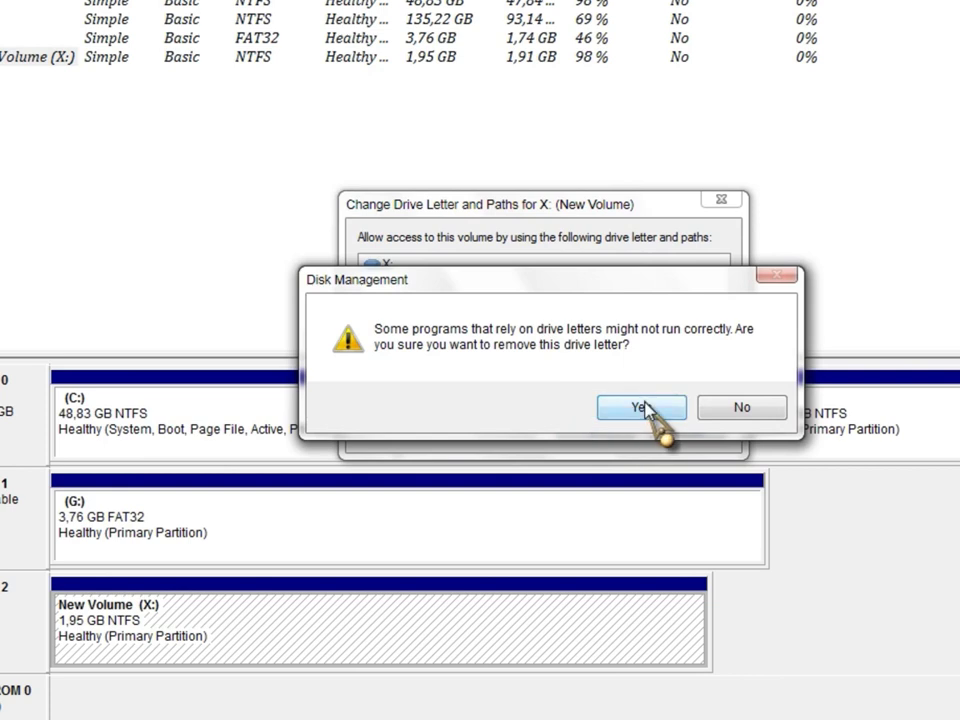
left_click(645, 410)
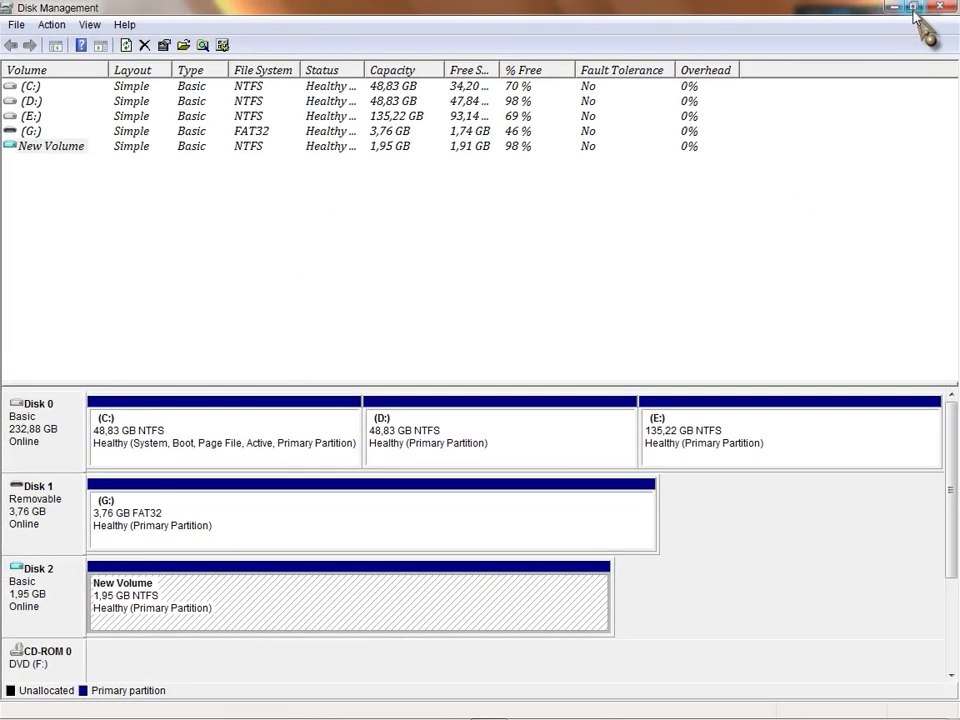
Shrink the Disk Management window and check the drive overview in Computer for New Volume, closing the overview when done
left_click(913, 8)
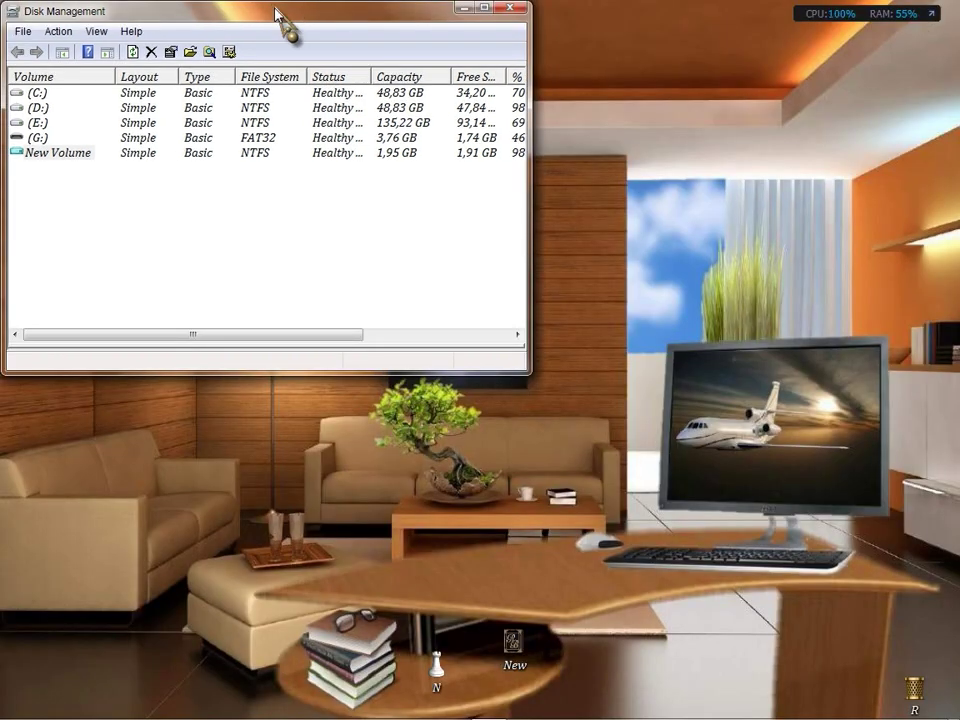
left_click_drag(272, 18, 292, 98)
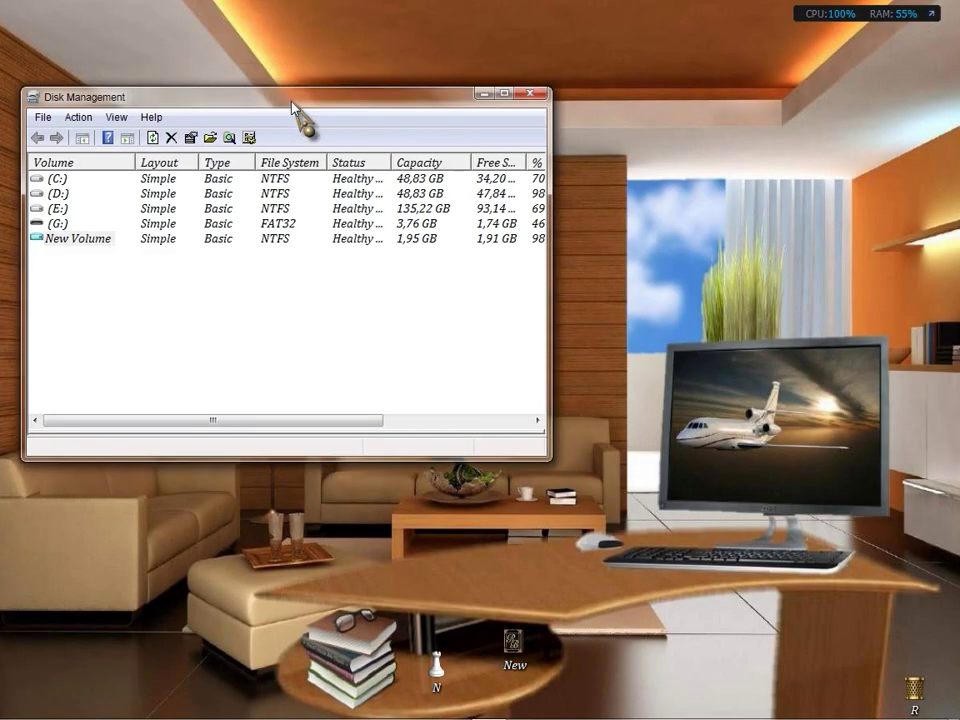
mouse_move(320, 5)
left_click(305, 24)
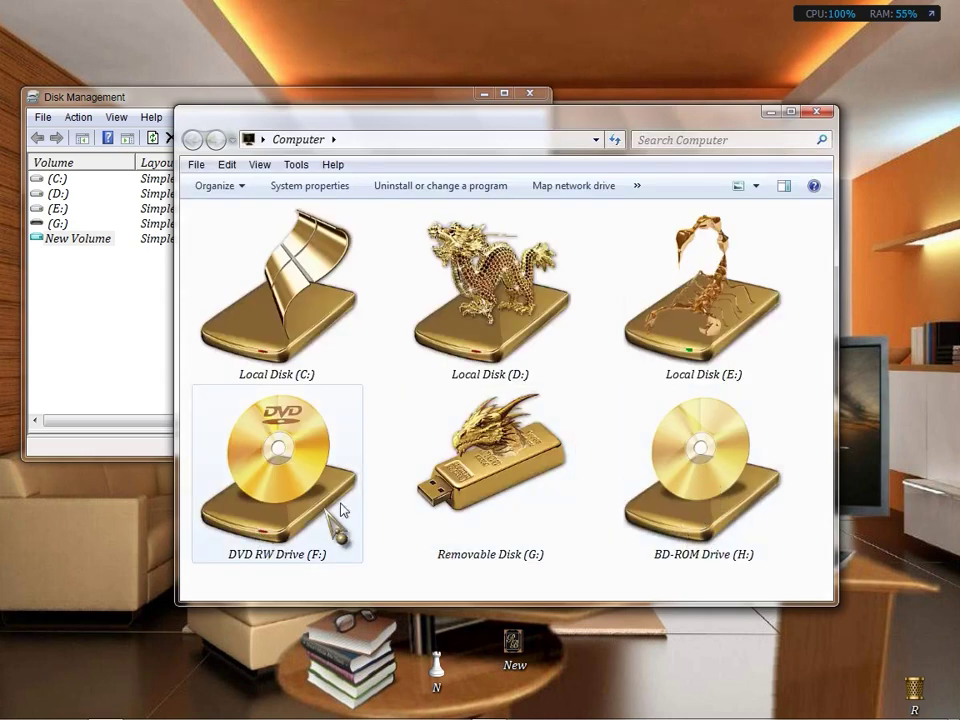
left_click(819, 112)
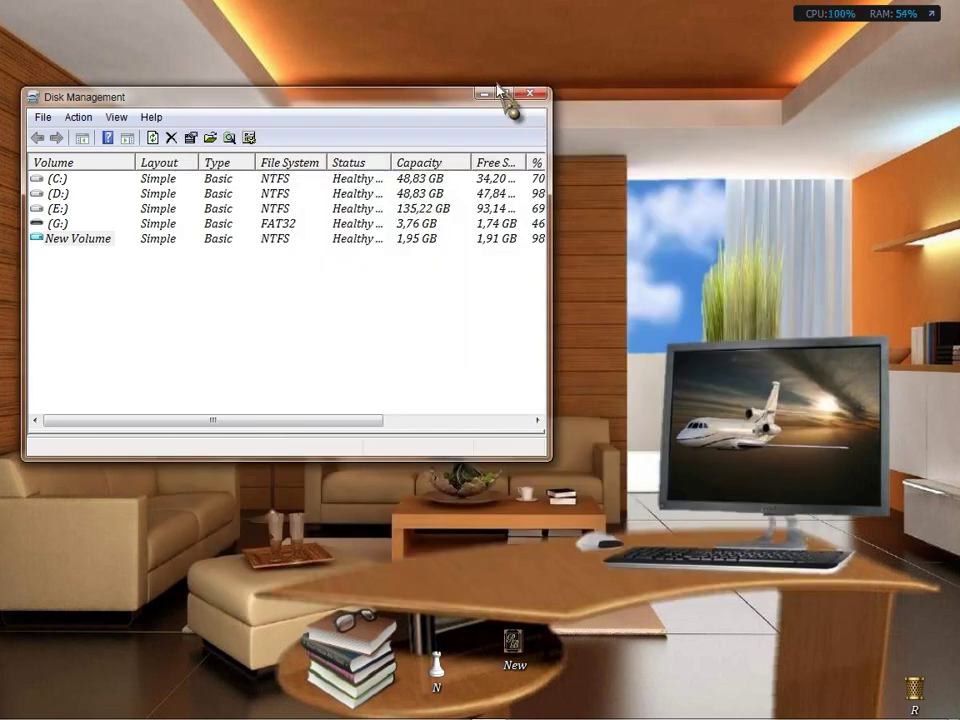
Assign the drive letter X to New Volume on Disk 2 in the full-screen Disk Management window
left_click(503, 95)
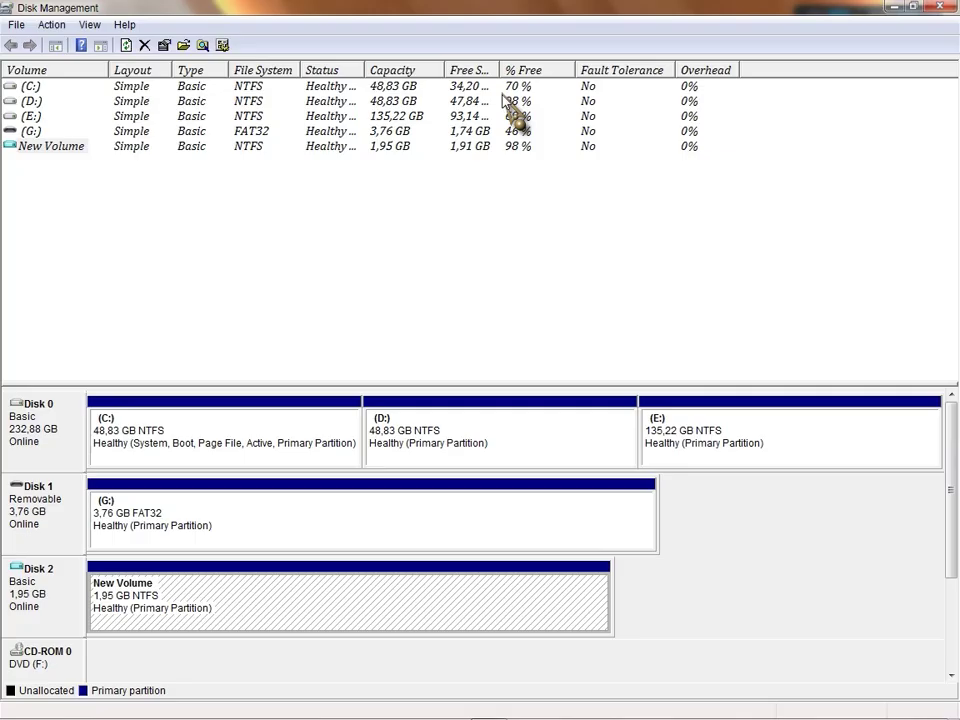
right_click(162, 604)
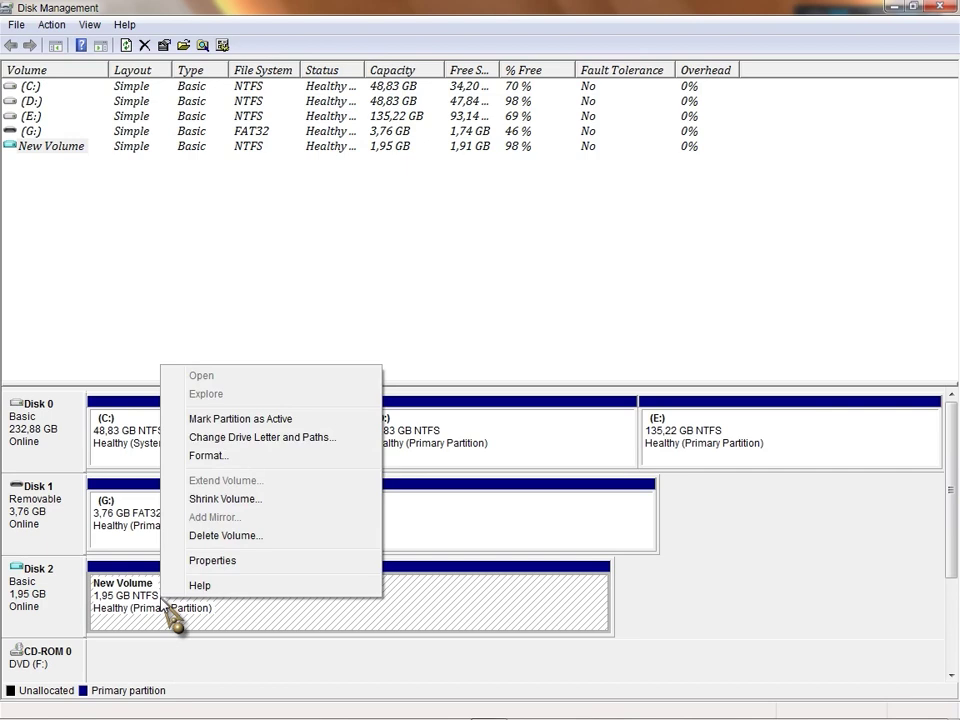
left_click(192, 440)
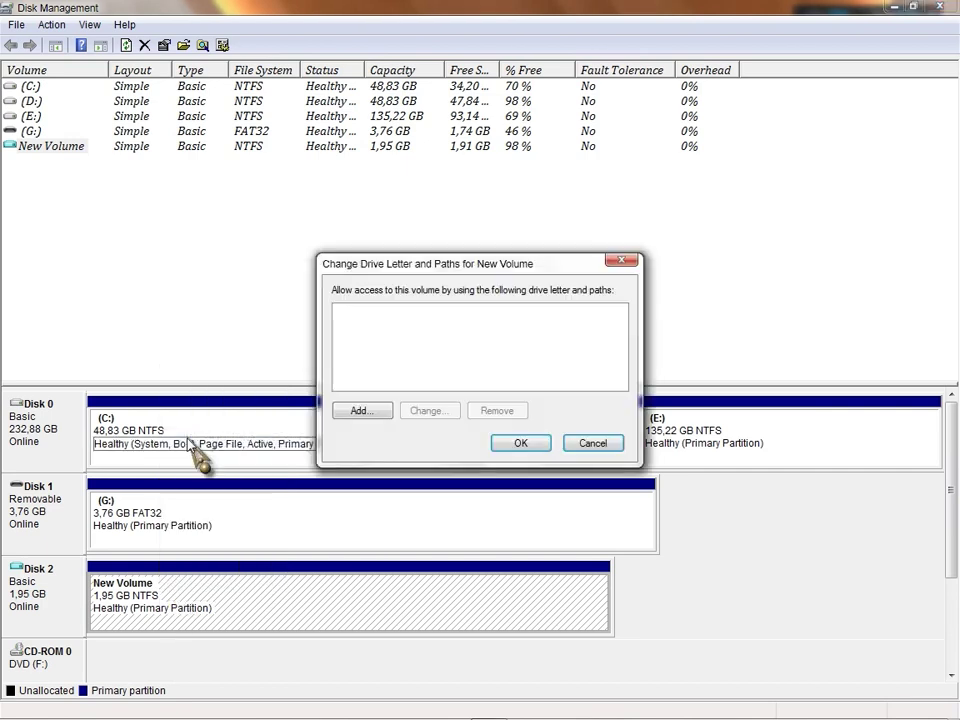
left_click(362, 410)
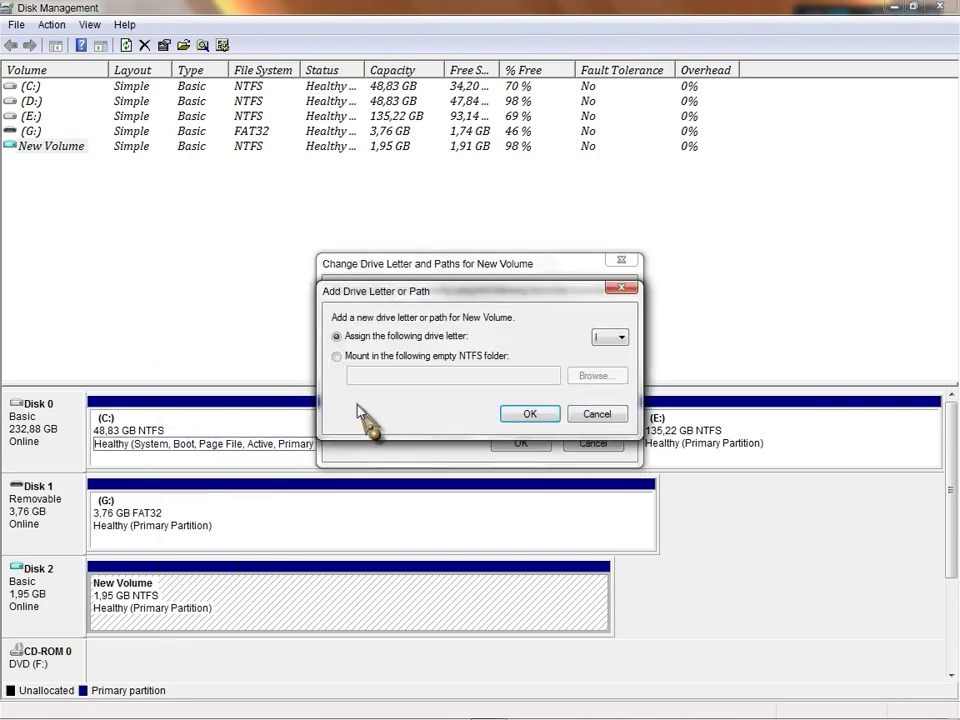
left_click(624, 340)
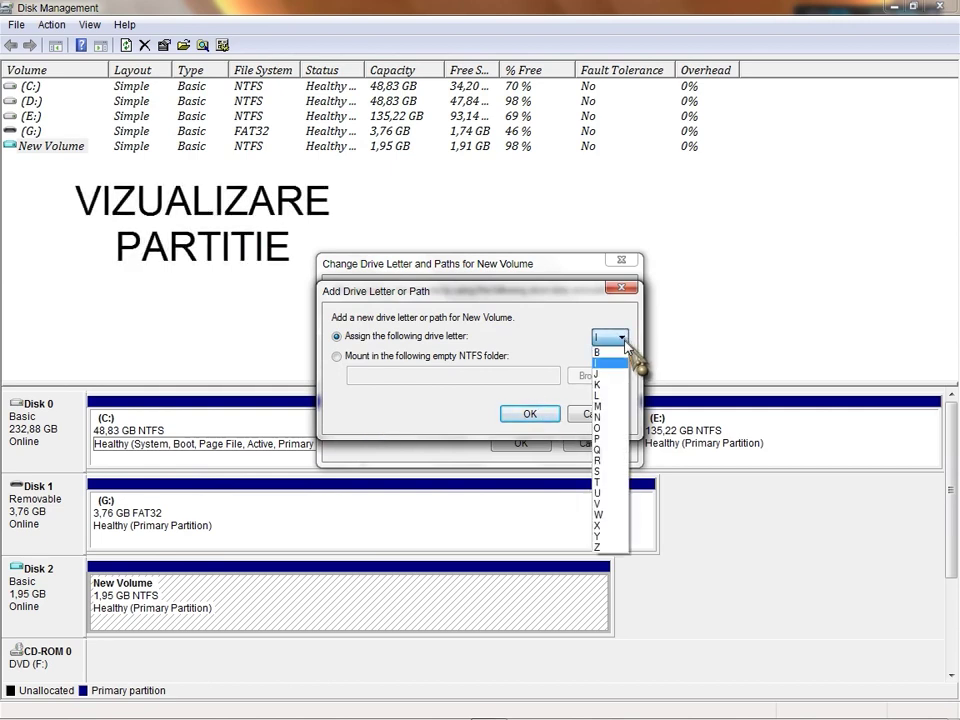
left_click(625, 527)
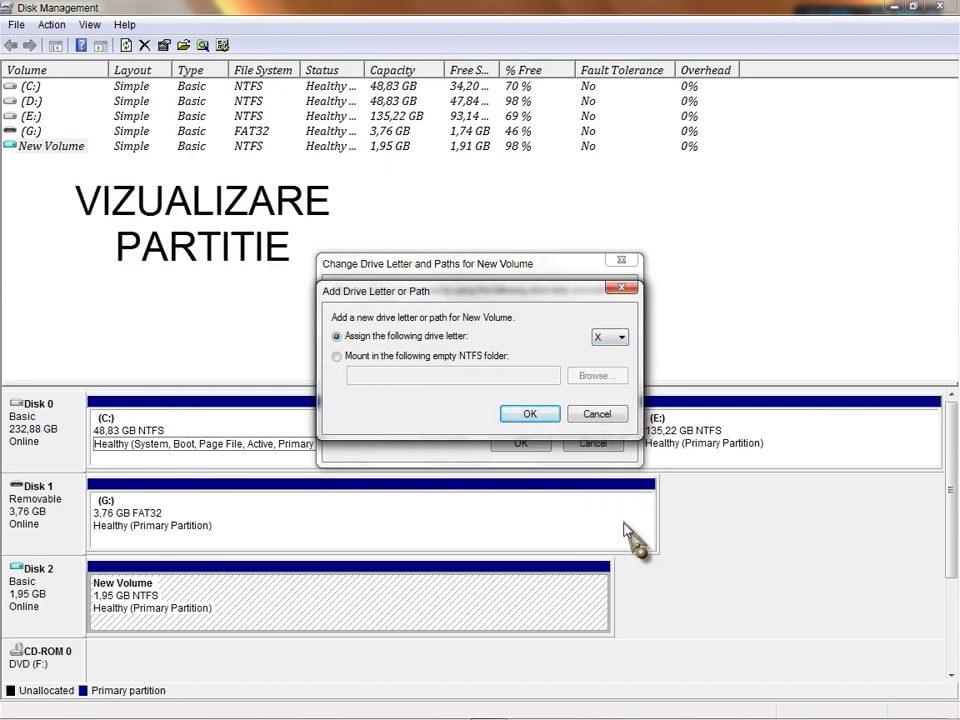
left_click(548, 416)
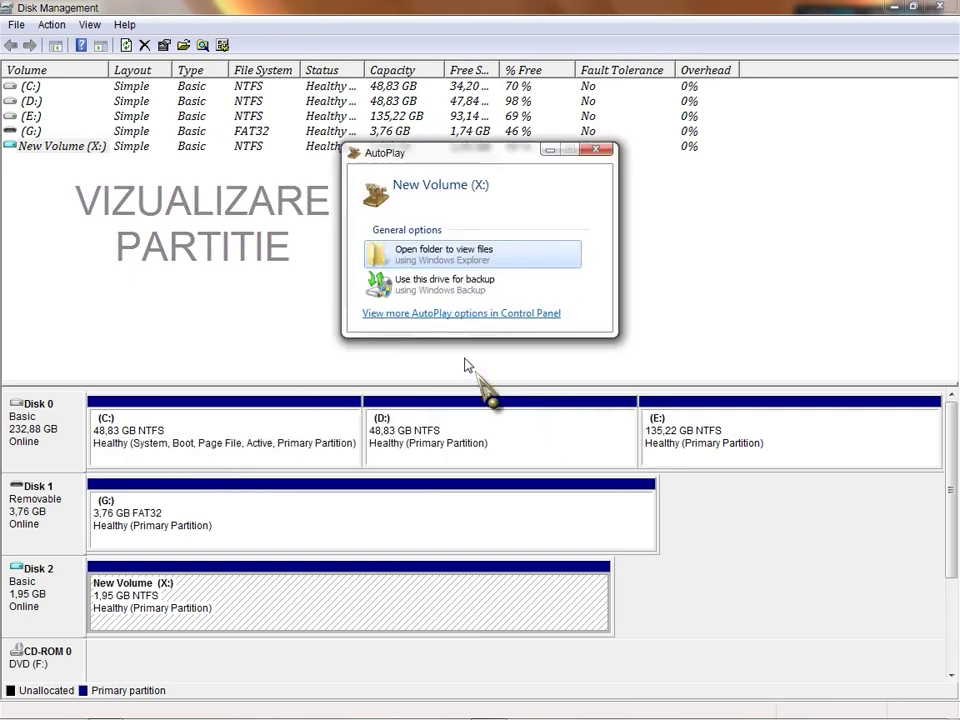
Open New Volume (X:) from AutoPlay to view its folders, and close Disk Management and the folder window
left_click(432, 262)
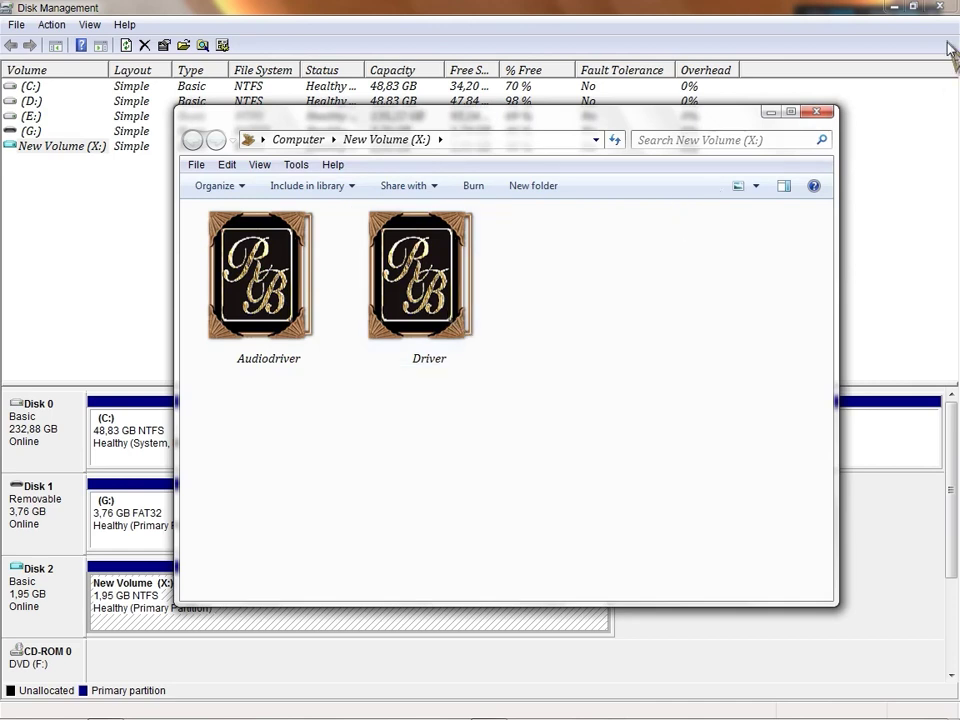
left_click(938, 8)
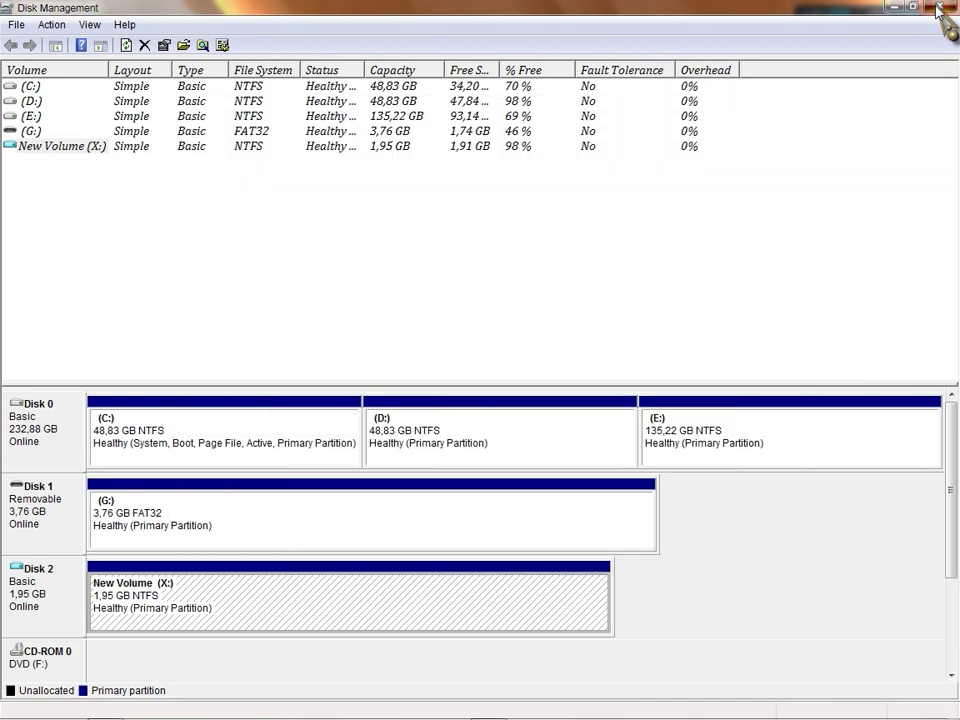
left_click(940, 8)
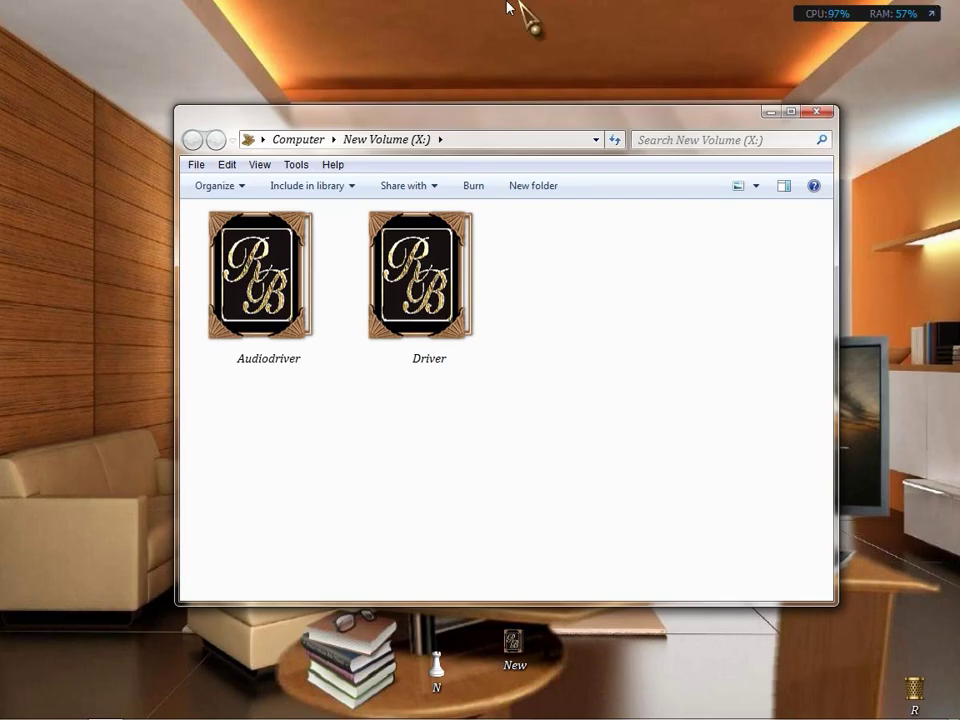
left_click(819, 113)
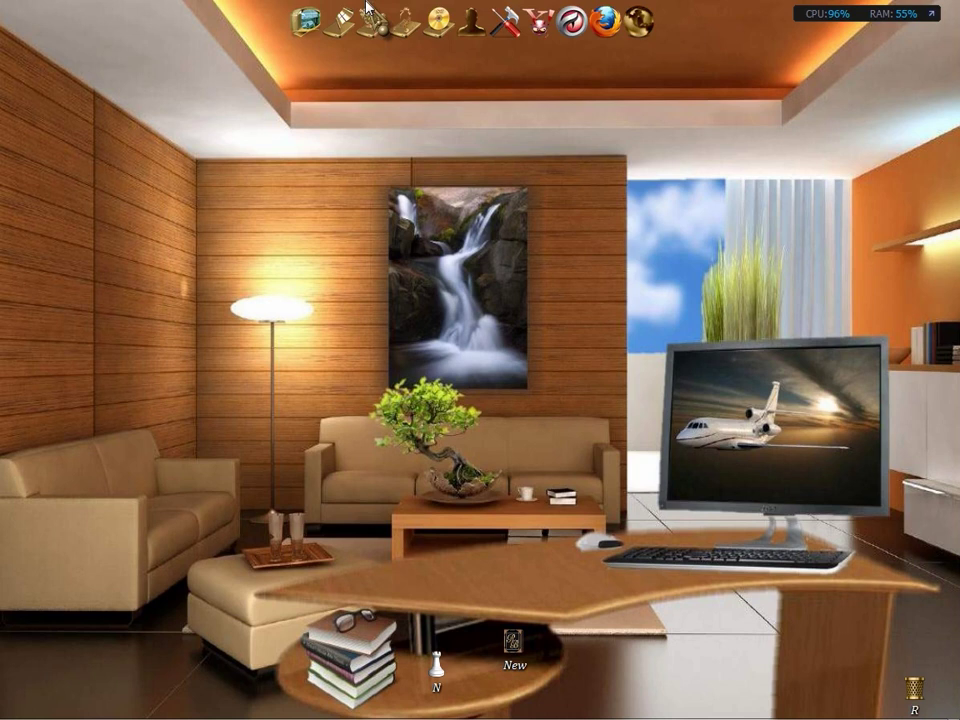
Check New Volume (X:) in a full-screen Computer drive overview, and close the Explorer window
left_click(312, 22)
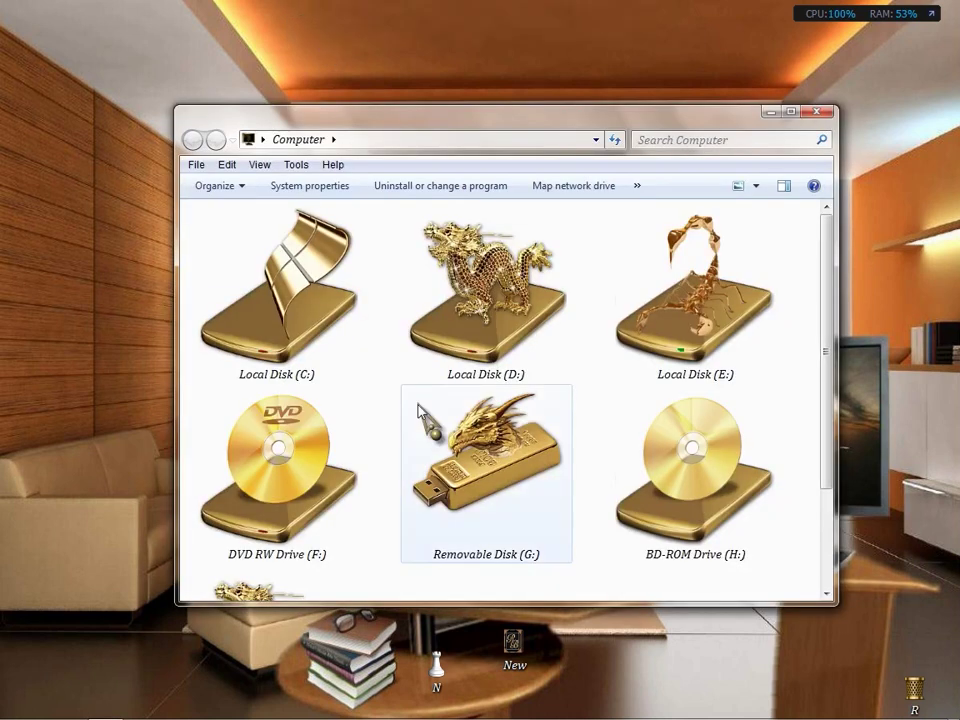
left_click(791, 111)
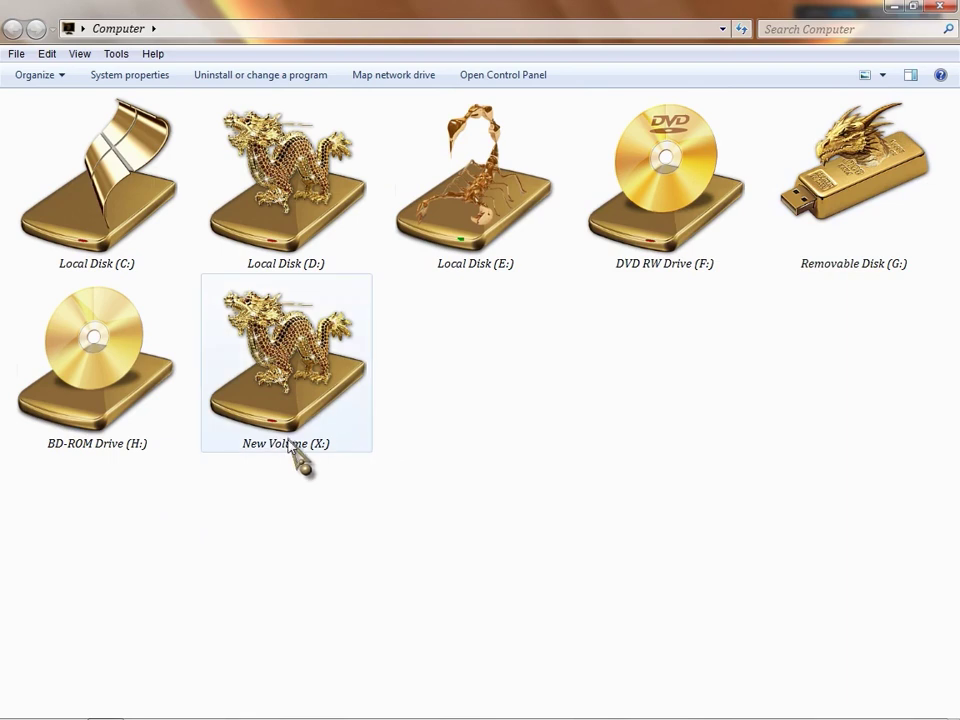
mouse_move(371, 437)
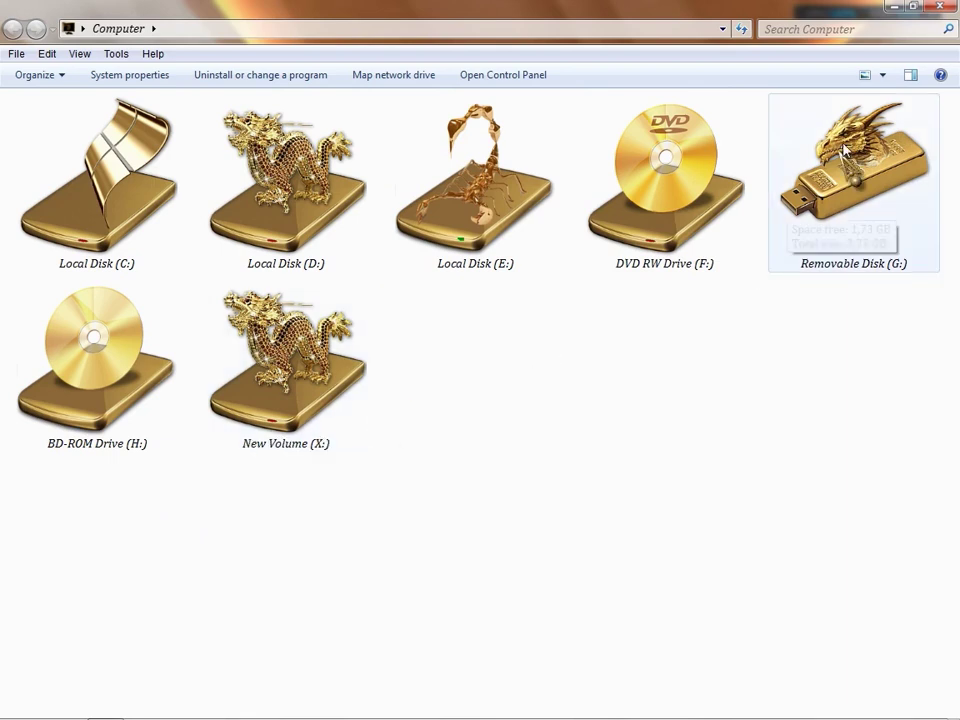
left_click(912, 8)
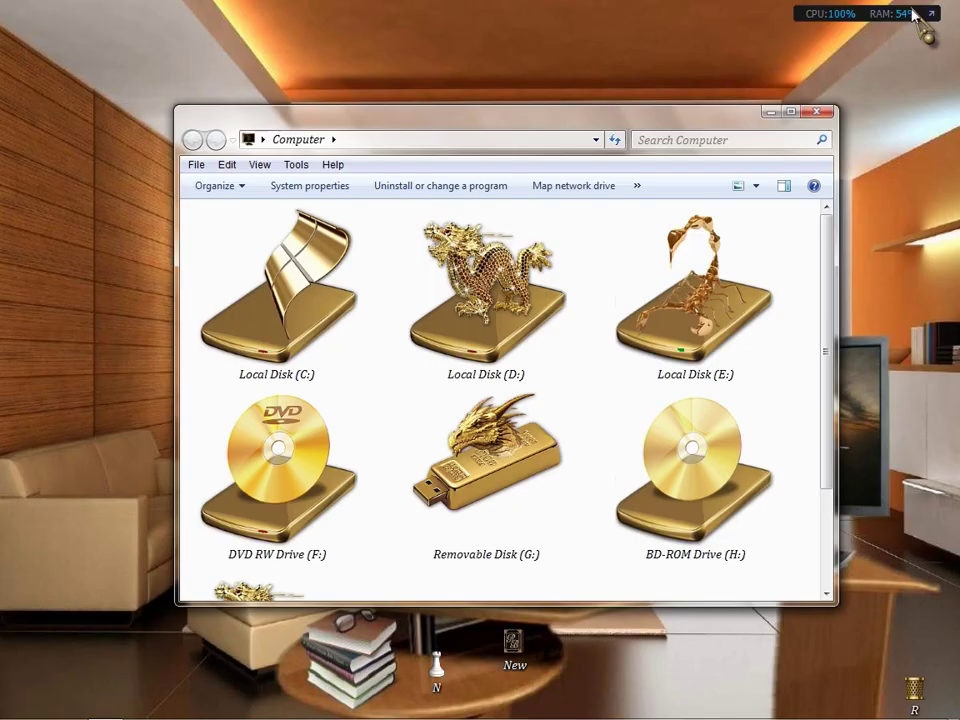
left_click(817, 111)
Reopen Disk Management with diskmgmt.msc and move its window down from the screen's upper edge
mouse_move(435, 8)
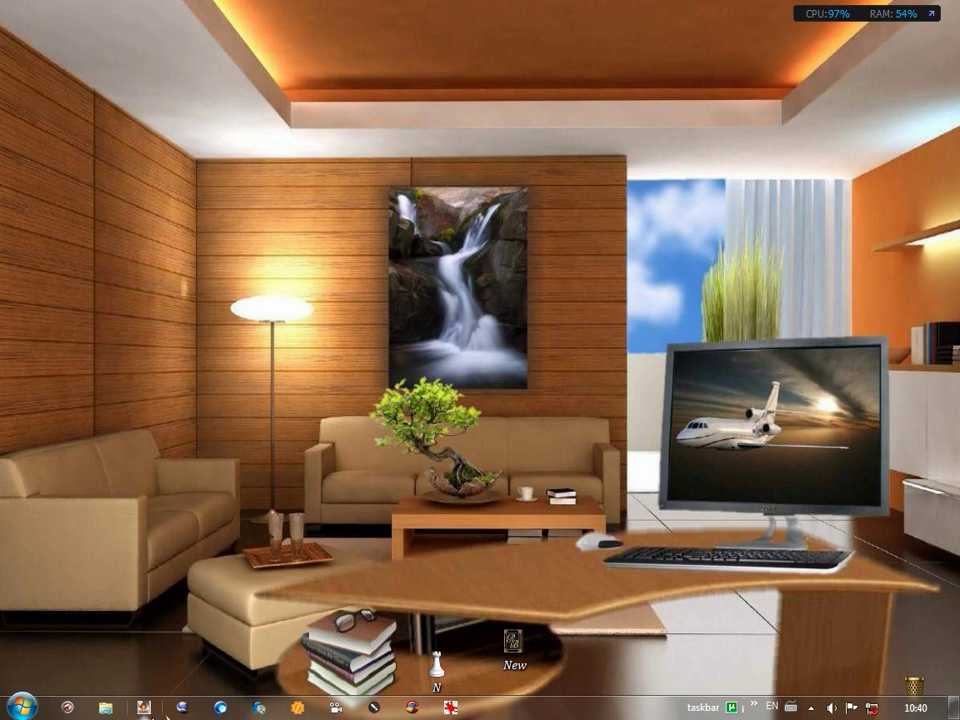
left_click(22, 706)
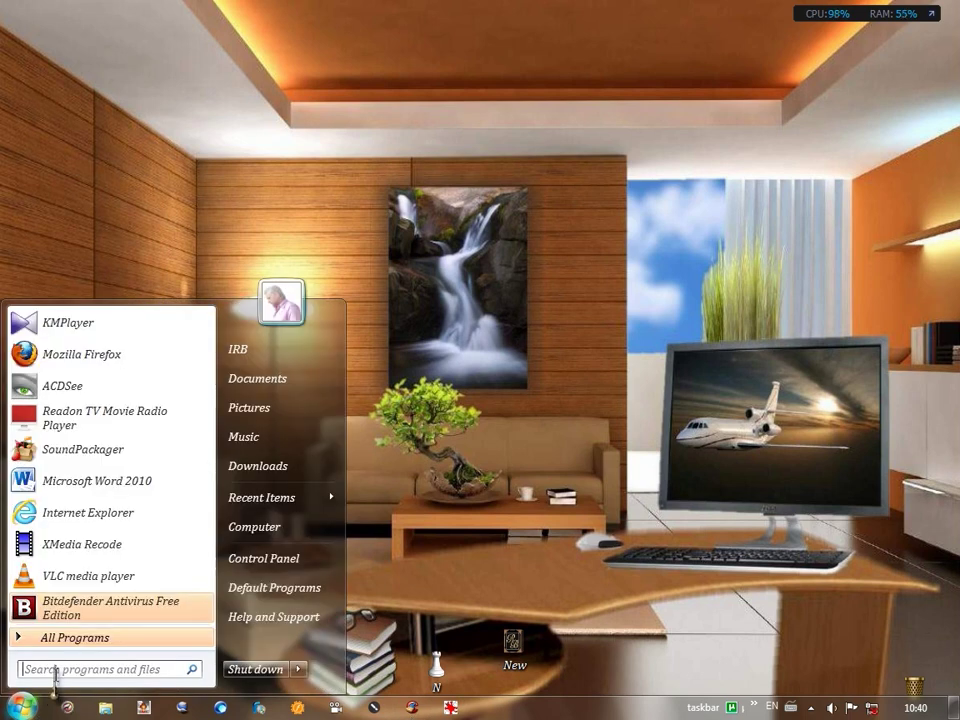
left_click(55, 669)
right_click(55, 669)
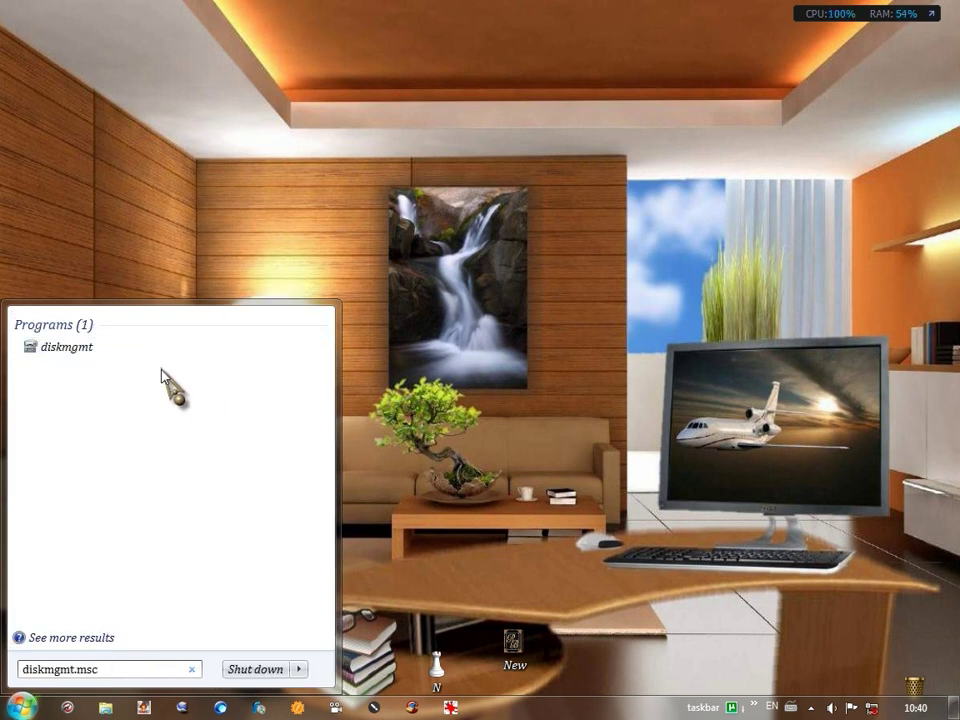
left_click(157, 358)
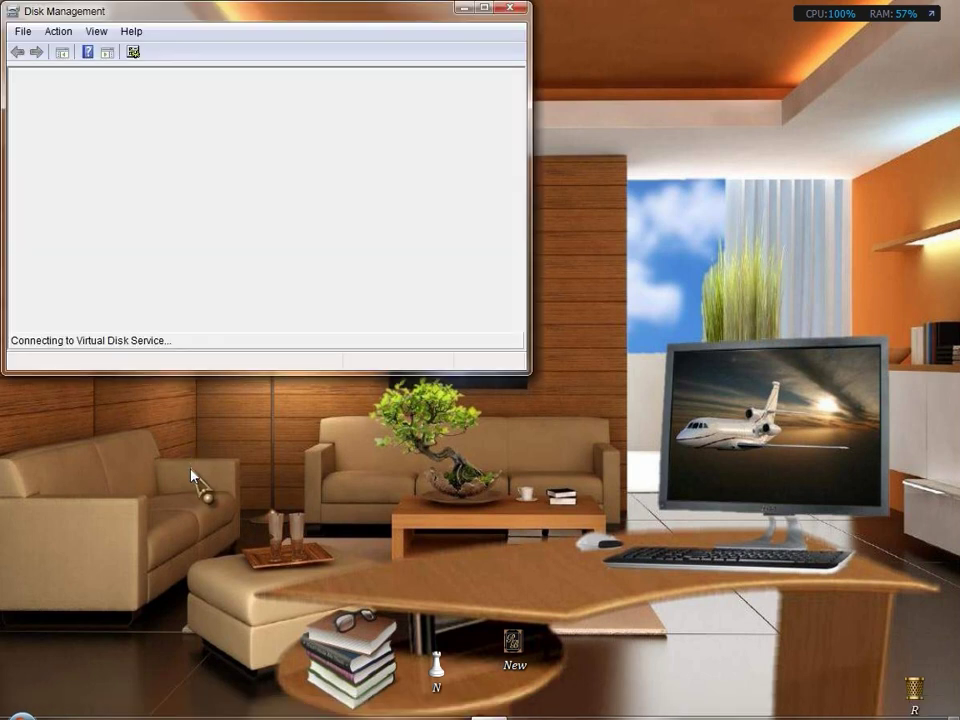
left_click_drag(295, 10, 328, 146)
Open Local Disk (E:) and set the Hidden attribute on the A12.vhd file in its properties
mouse_move(410, 30)
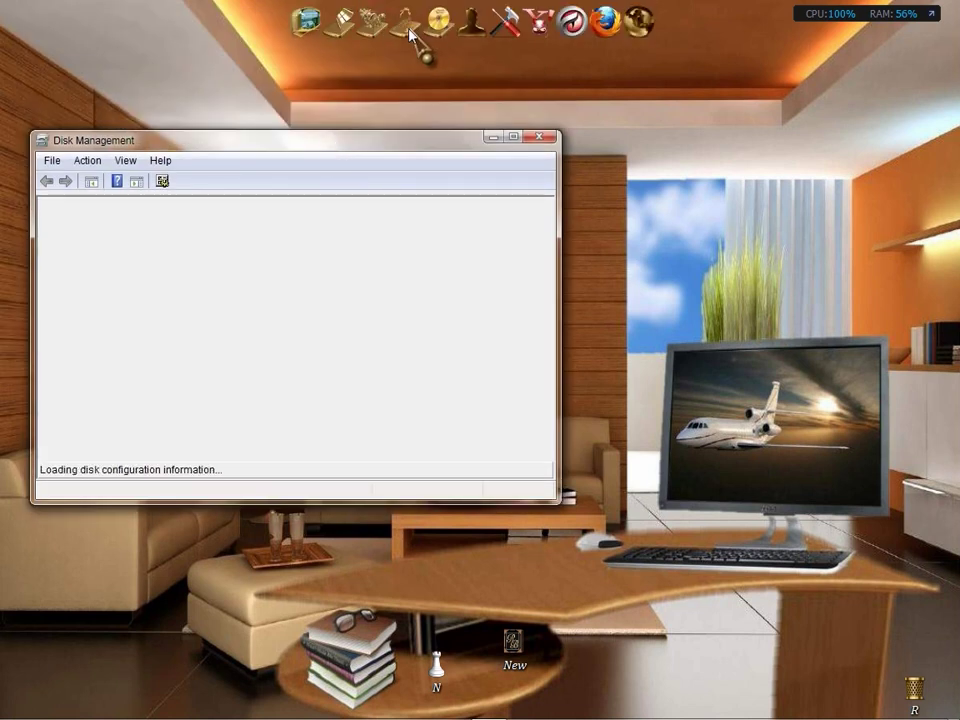
left_click(306, 20)
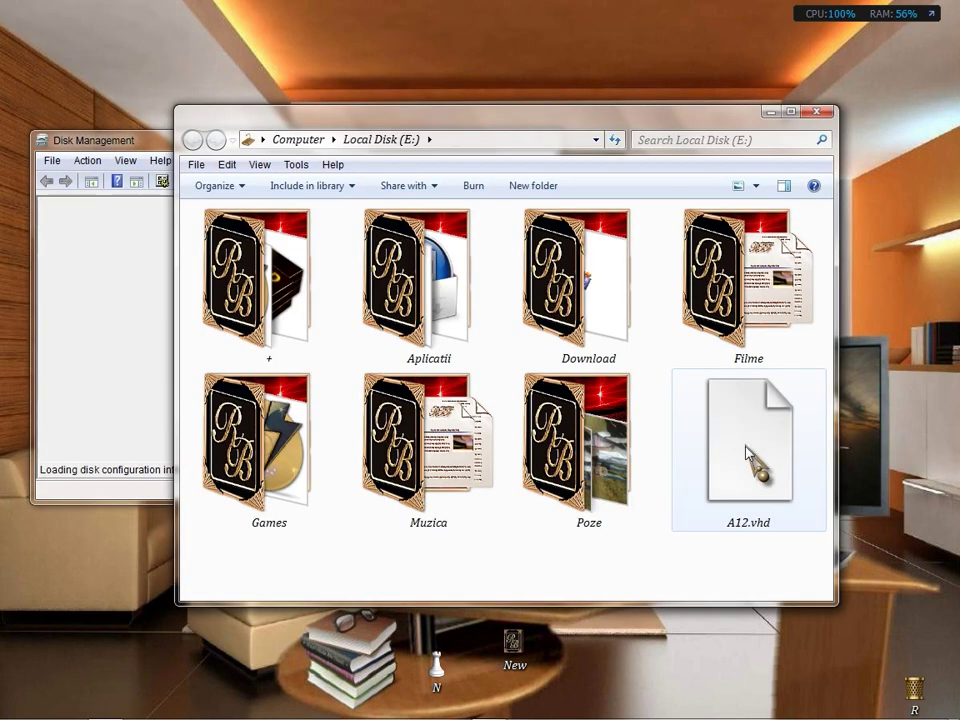
double_click(745, 446)
right_click(745, 446)
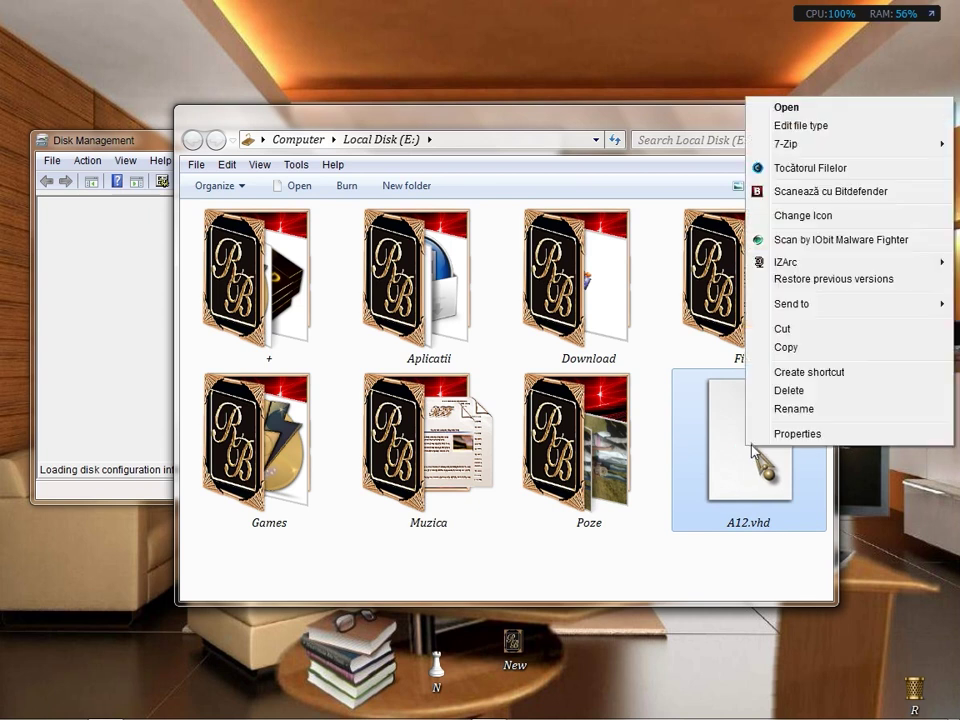
left_click(861, 436)
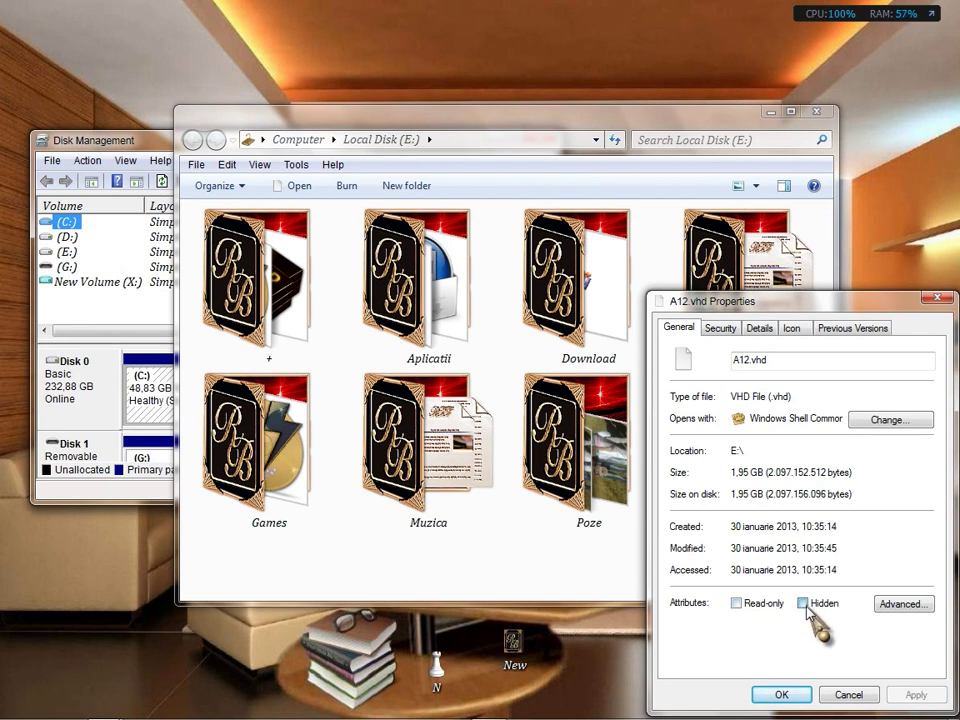
left_click(803, 604)
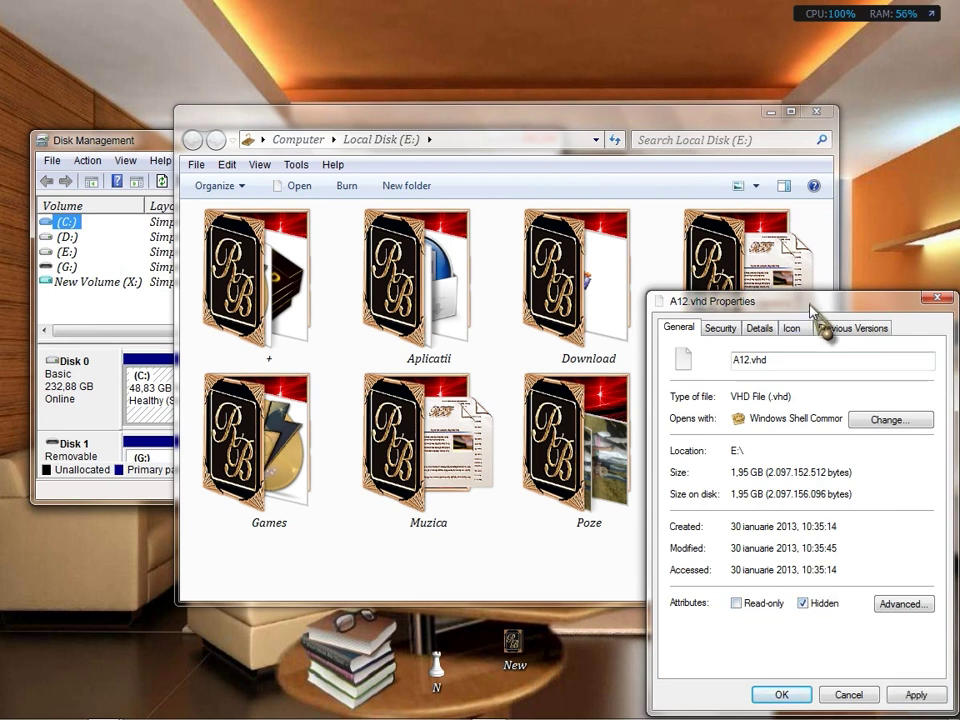
left_click_drag(812, 322, 546, 213)
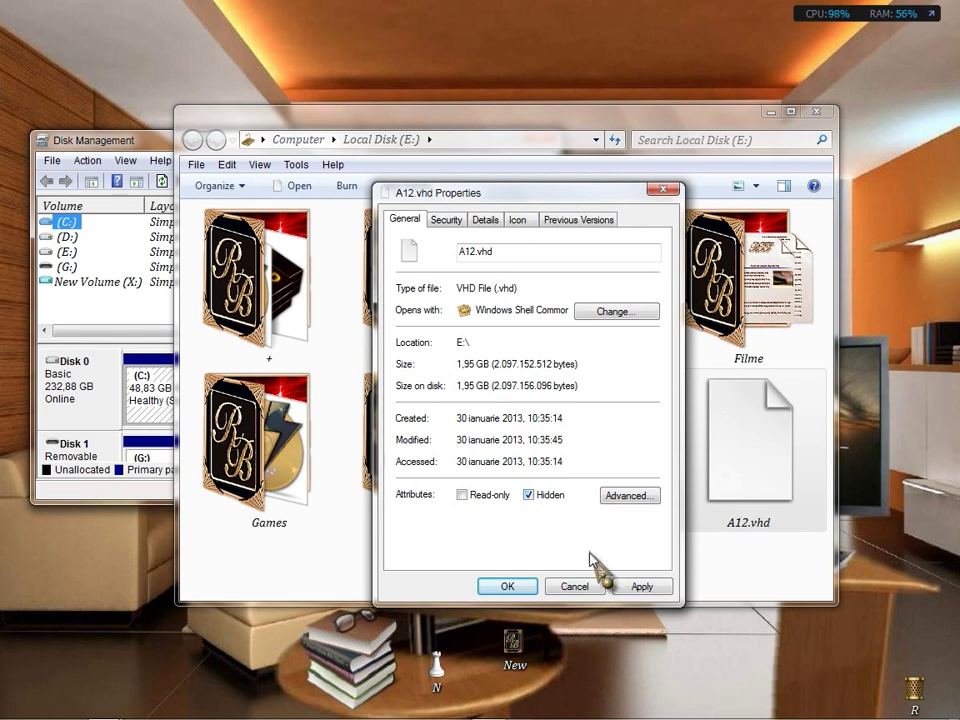
left_click(628, 588)
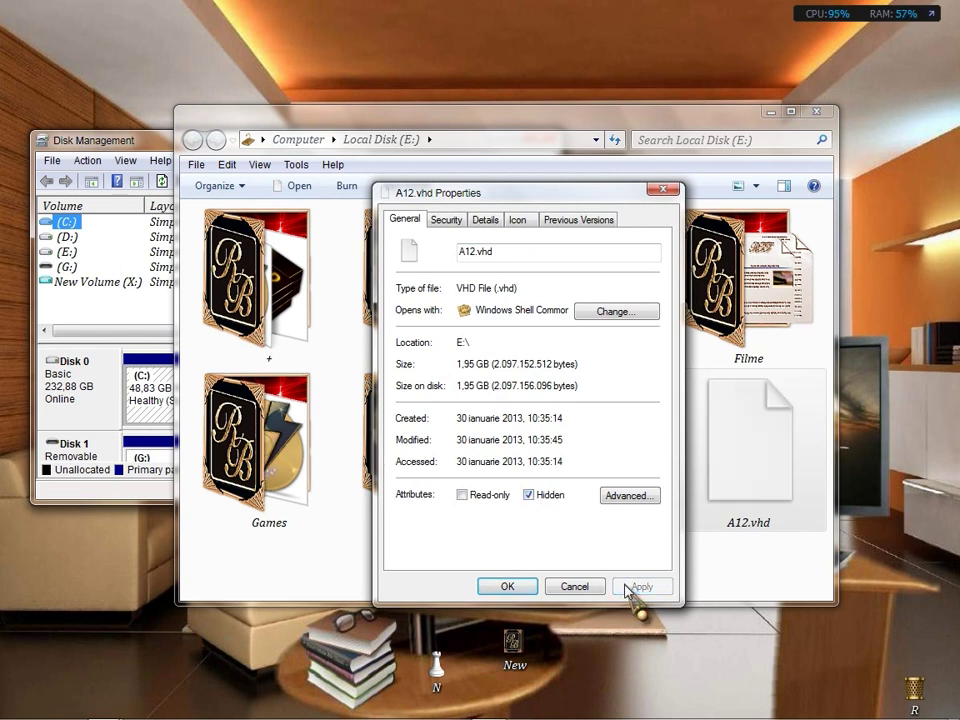
left_click(516, 586)
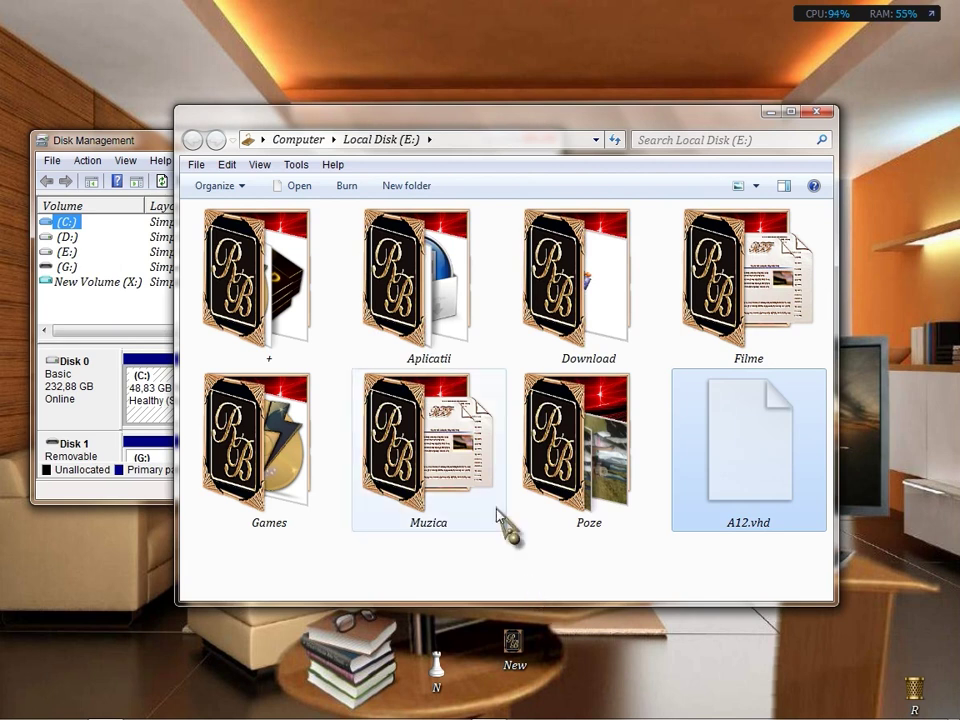
Set the folder options to not show hidden files, folders, or drives, and close the Local Disk (E:) window
left_click(296, 165)
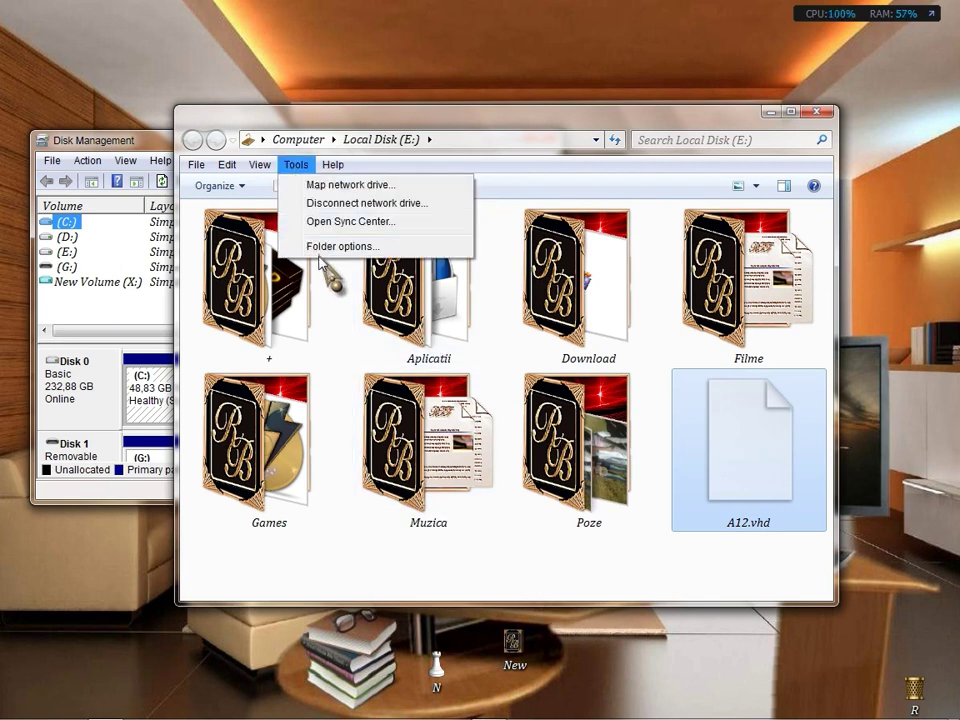
left_click(318, 247)
left_click(262, 207)
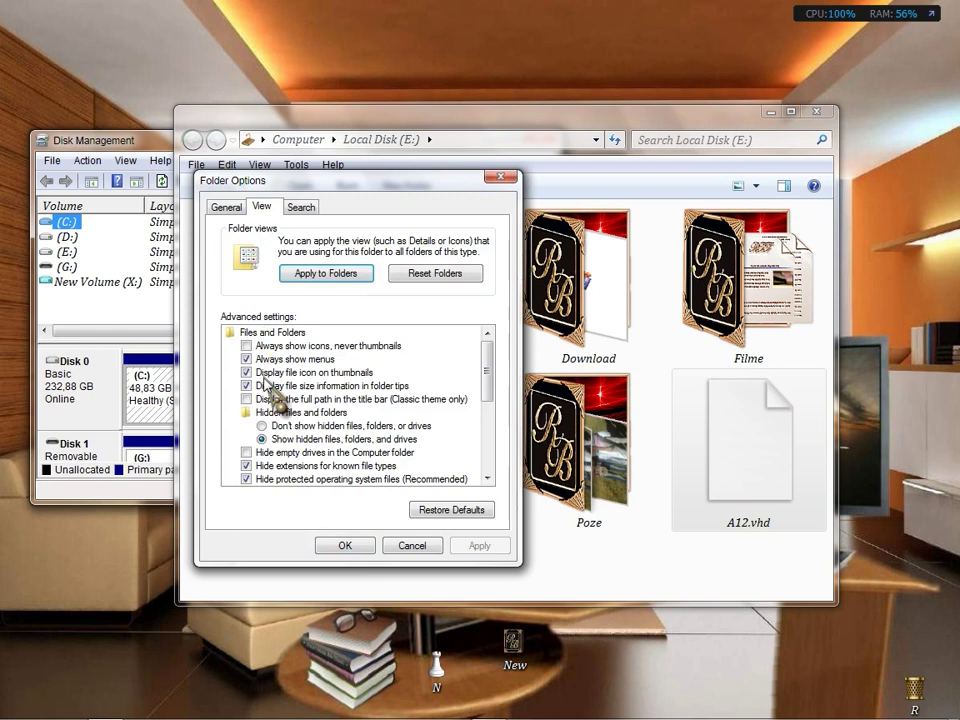
left_click(263, 425)
left_click(344, 546)
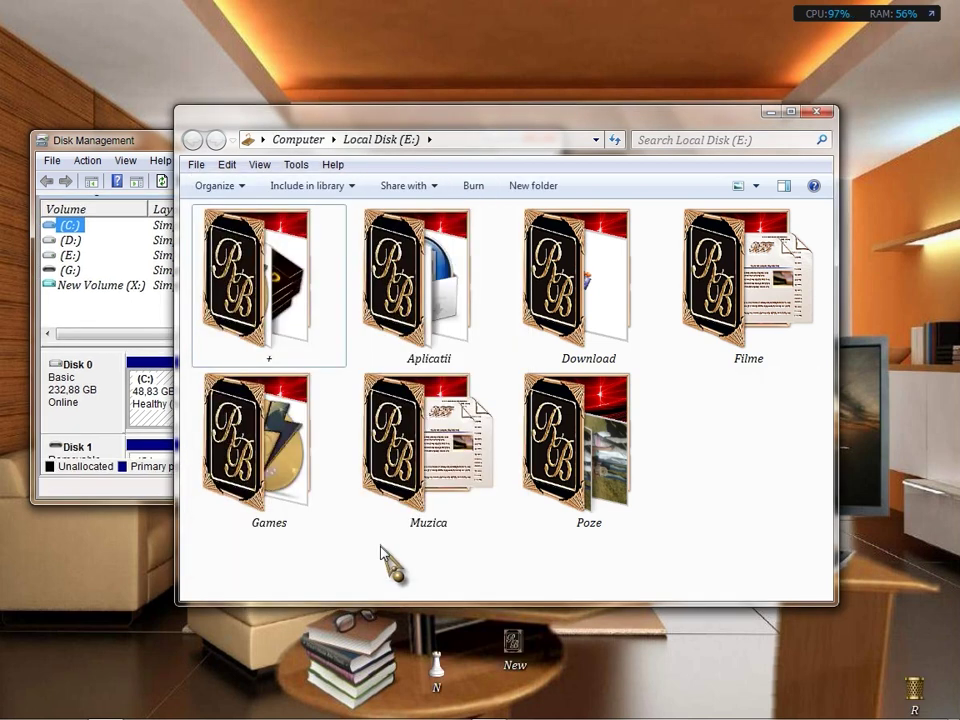
left_click(818, 113)
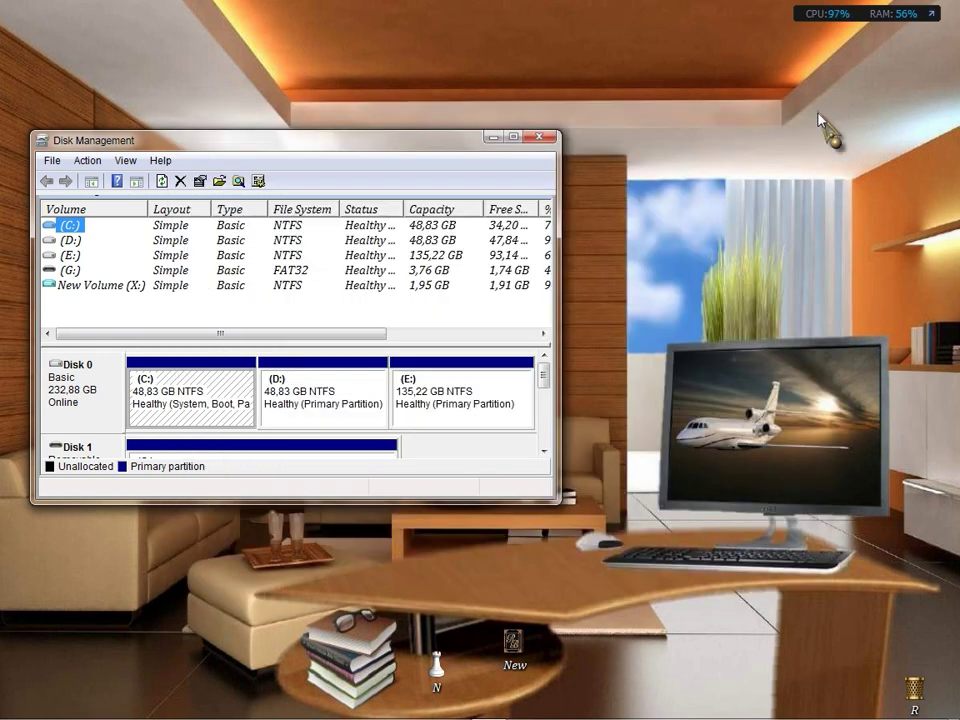
Check New Volume (X:) in the Computer drive overview, and switch to Disk Management in full-screen size
left_click(308, 24)
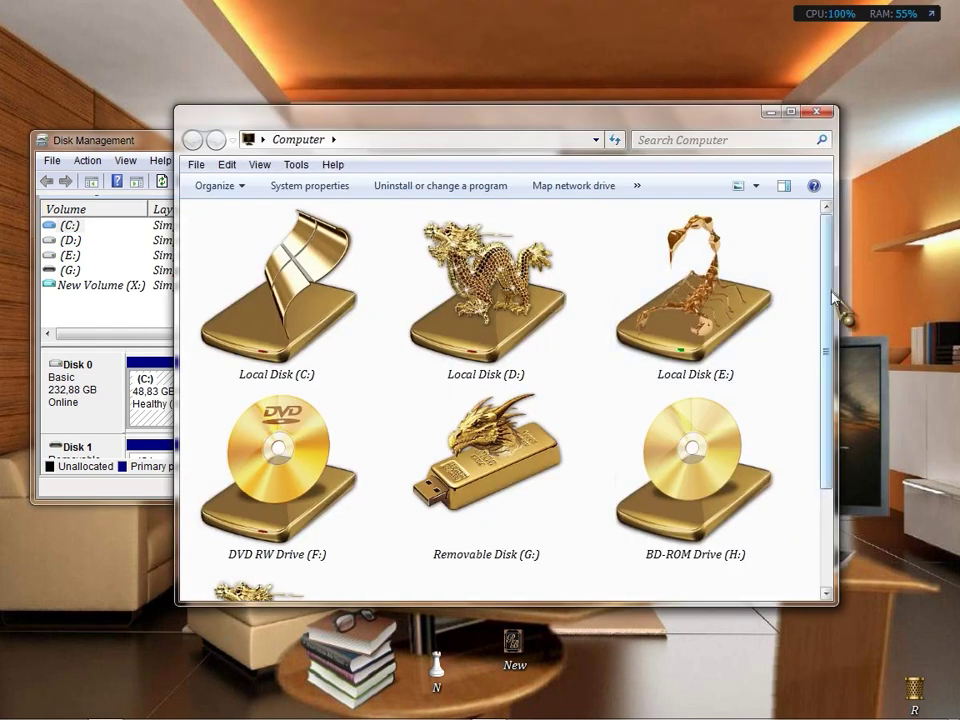
scroll(829, 425, "down", 2)
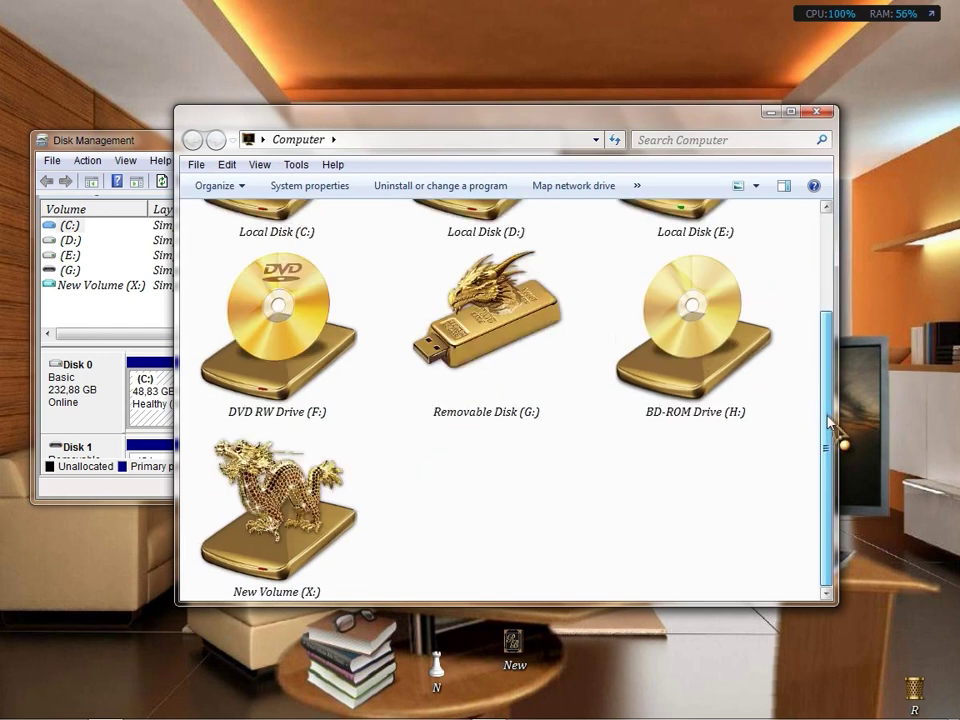
left_click(158, 145)
left_click(513, 137)
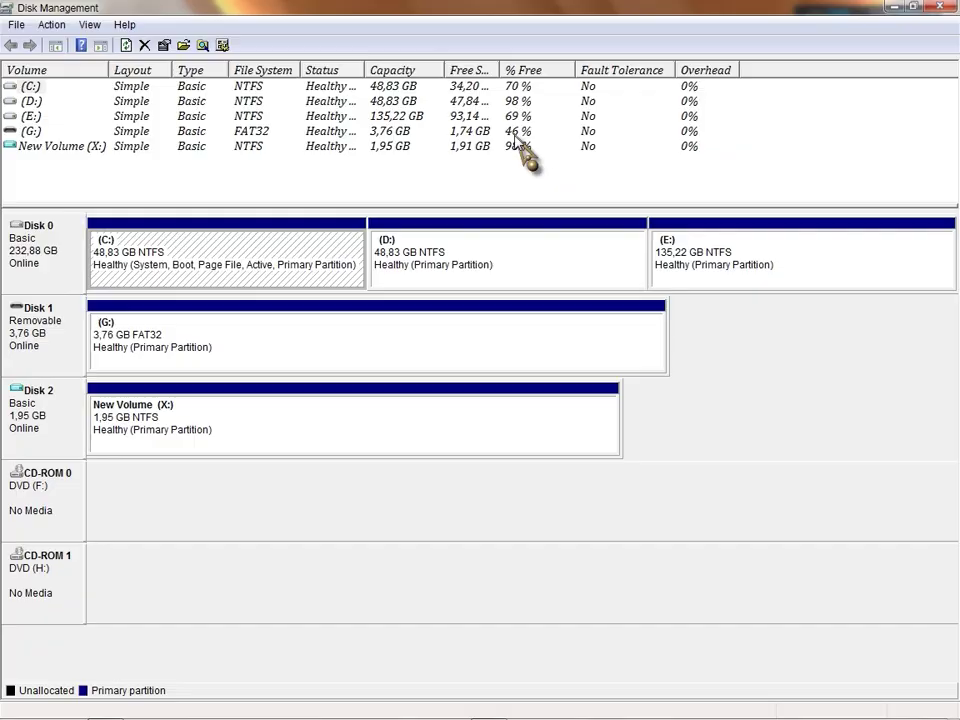
Detach the Disk 2 virtual hard disk with its E:\A12.vhd file deleted, and close Disk Management
left_click(27, 403)
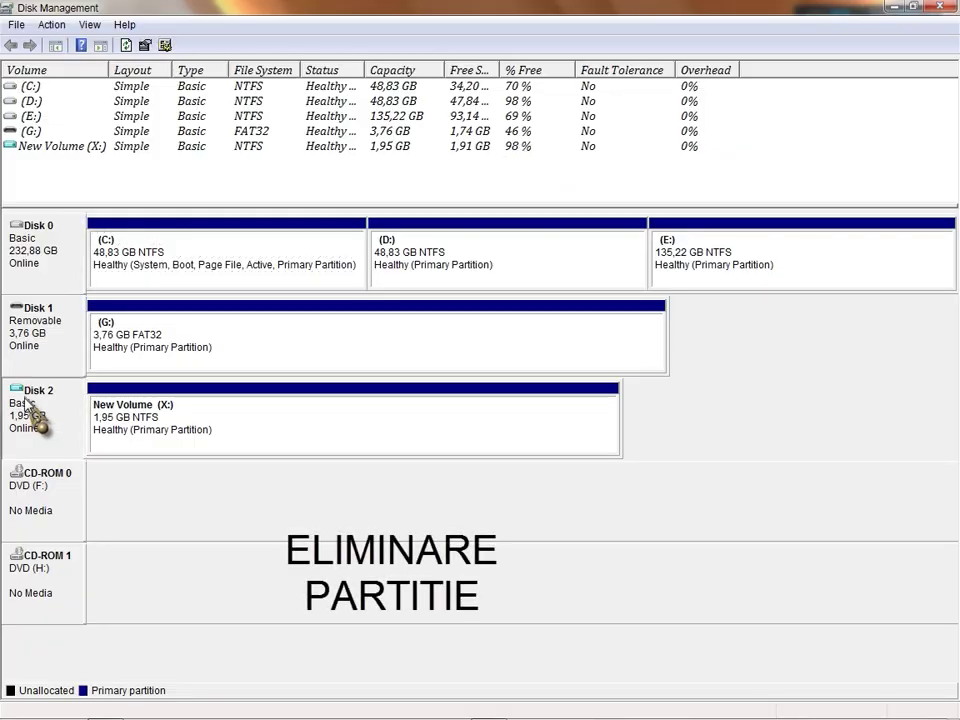
right_click(28, 404)
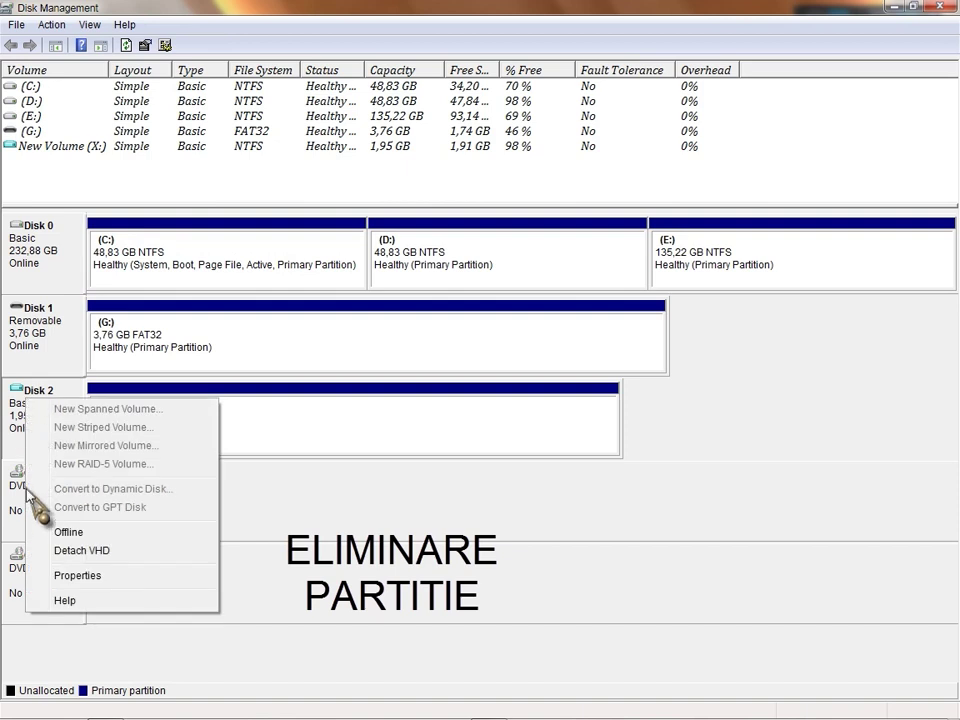
left_click(36, 552)
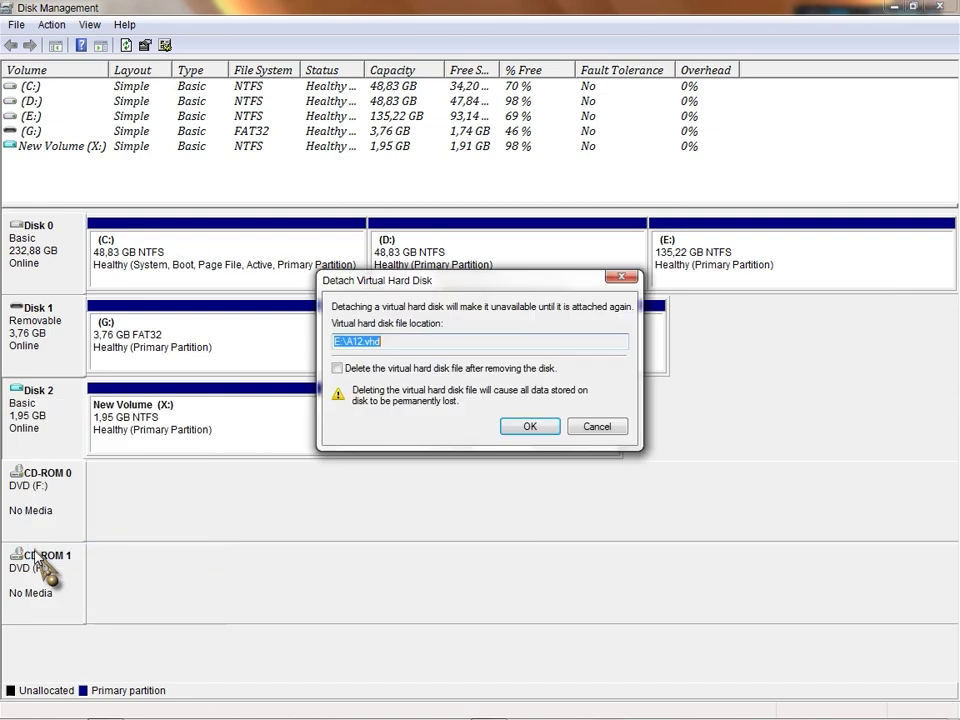
left_click(337, 368)
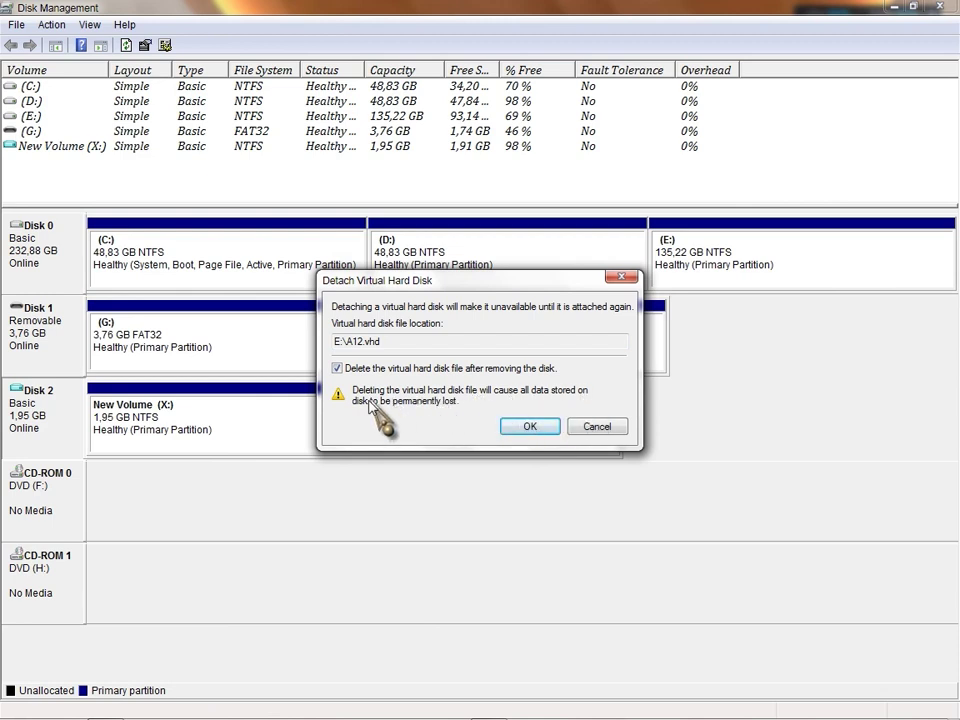
left_click(530, 427)
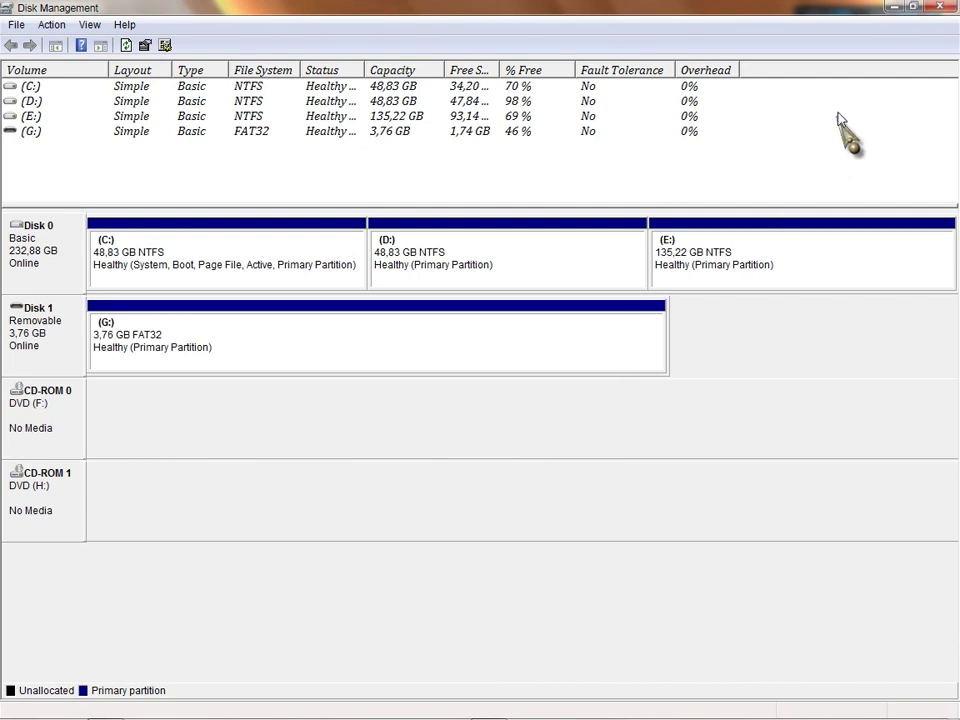
left_click(915, 7)
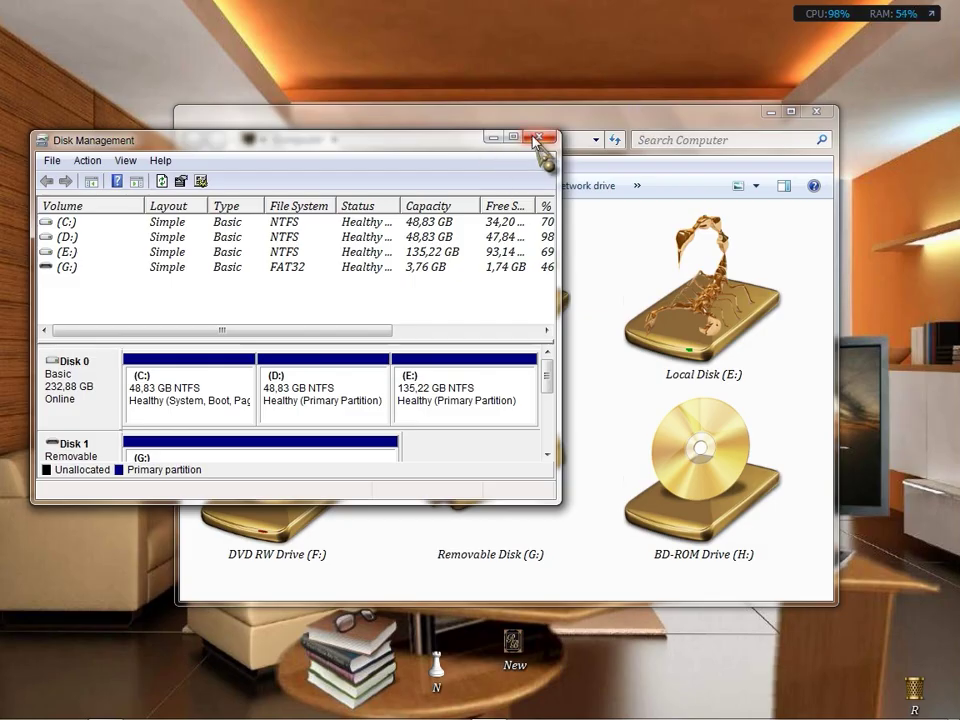
left_click(546, 134)
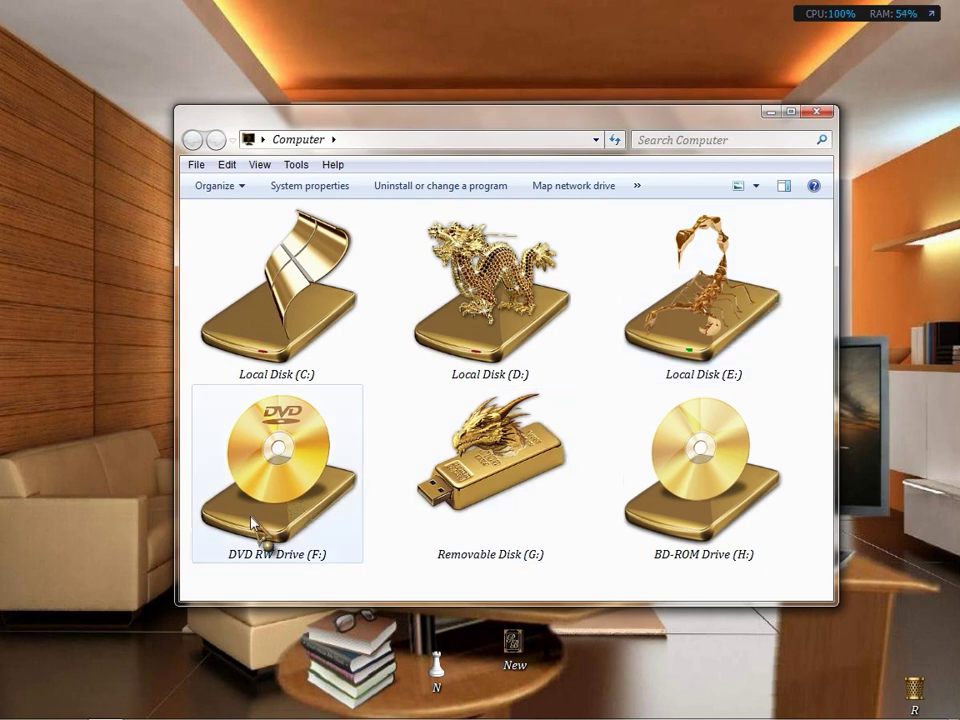